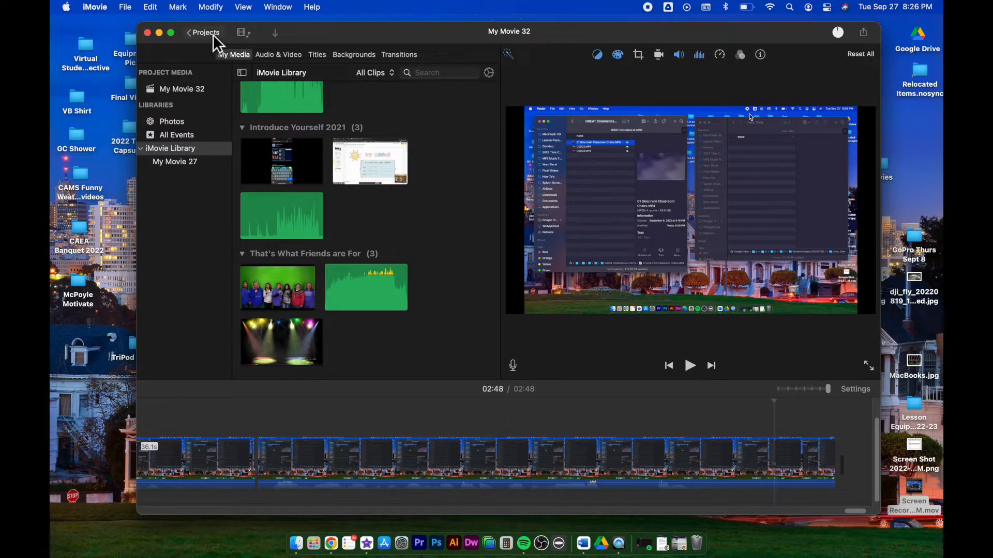
Close the current project, keeping the name My Movie 32, and create a new movie project.
{"action": "left_click", "coordinate": [210, 33]}
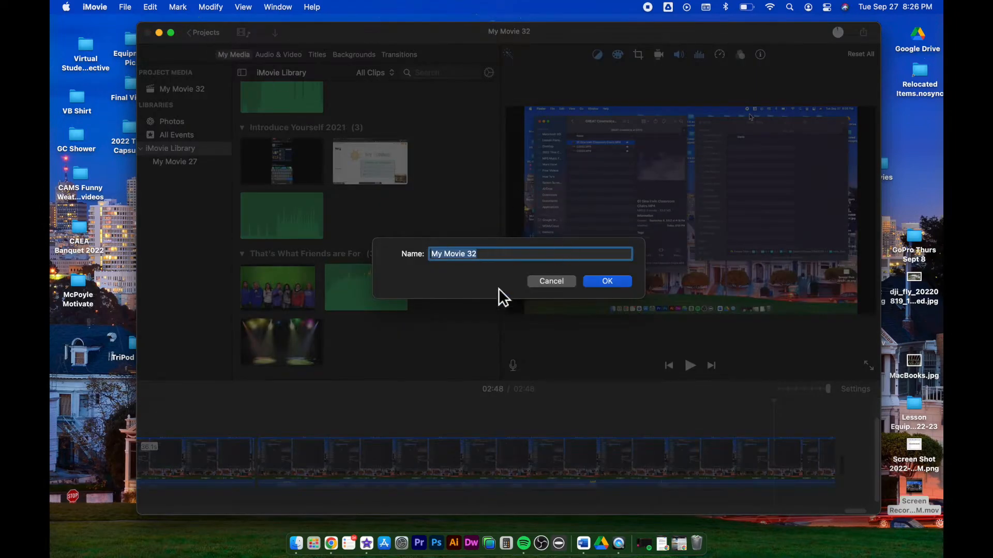
{"action": "left_click", "coordinate": [614, 281]}
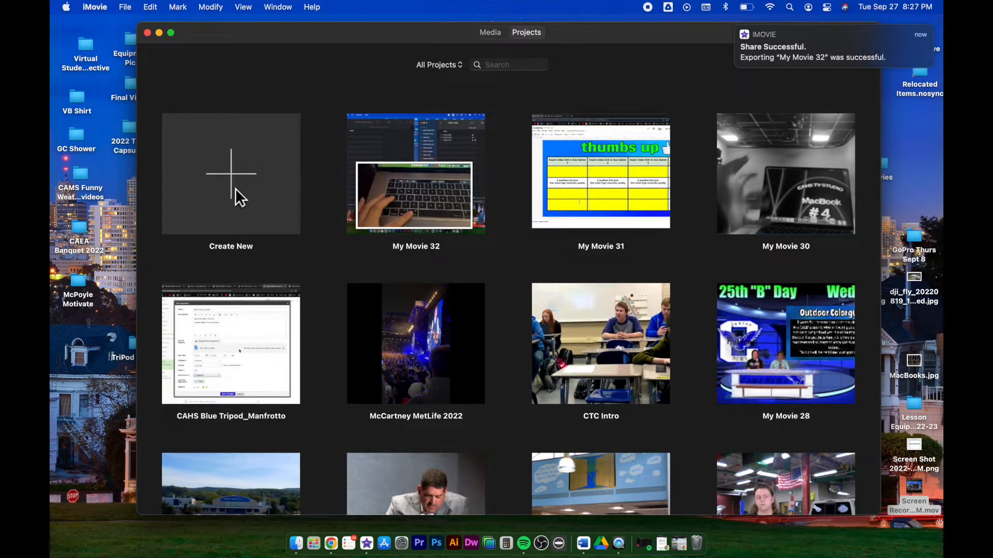
{"action": "left_click", "coordinate": [248, 174]}
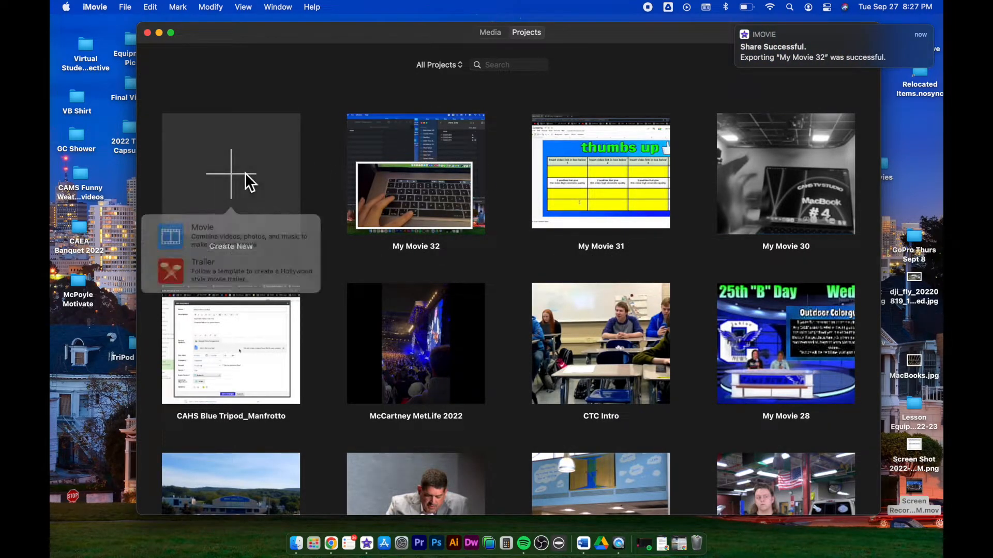
{"action": "left_click", "coordinate": [227, 230]}
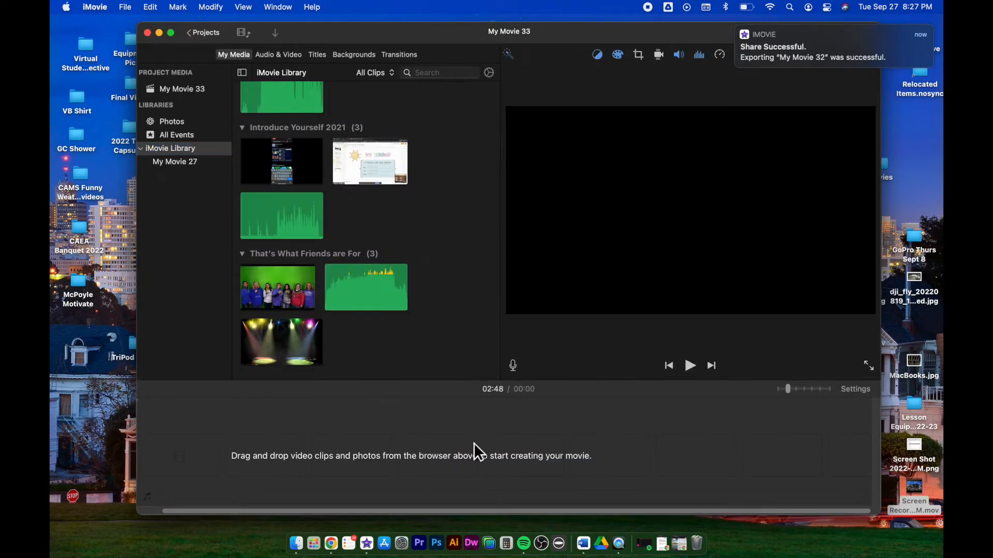
Save the new project as My Movie 33, reopen it from the projects browser and dismiss the export notification.
{"action": "left_click", "coordinate": [203, 33]}
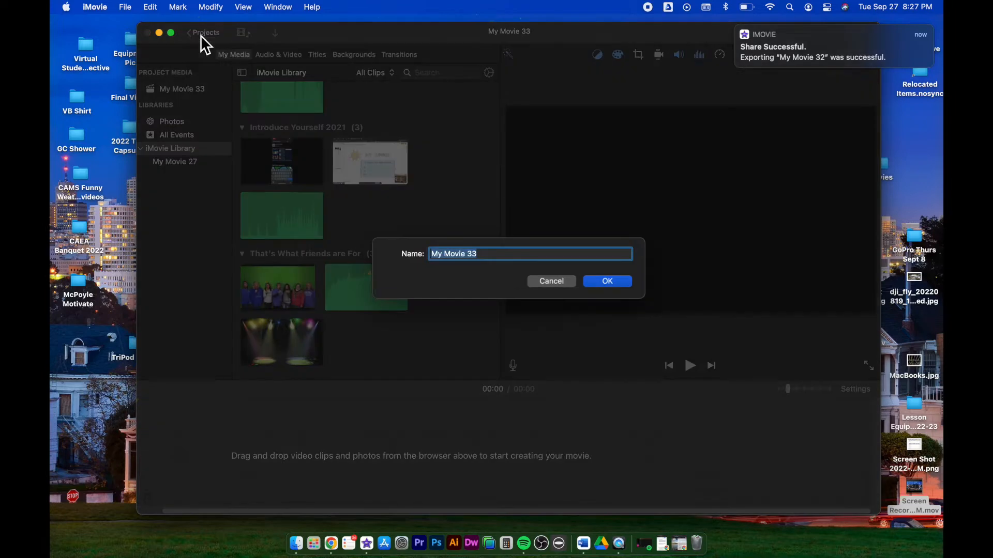
{"action": "left_click", "coordinate": [608, 282]}
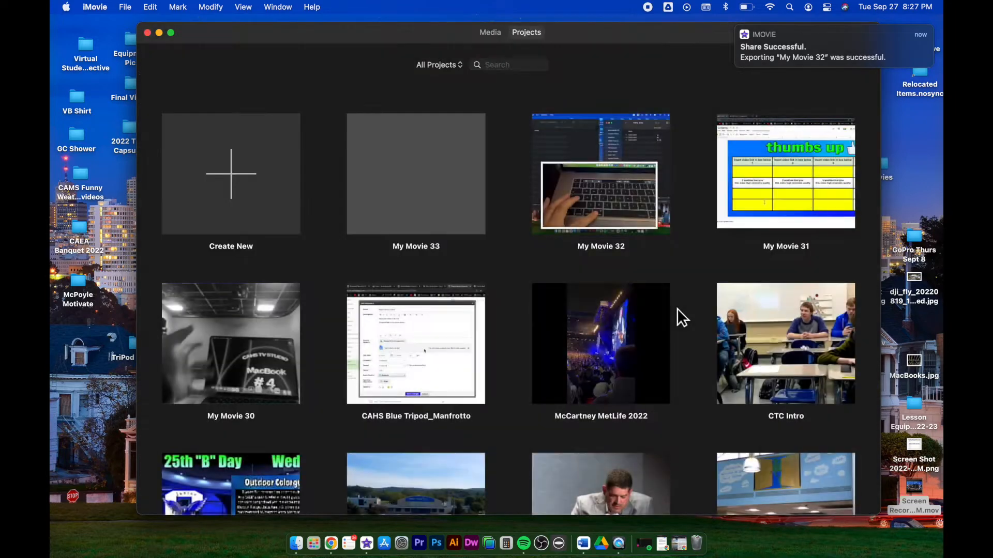
{"action": "left_click", "coordinate": [130, 7]}
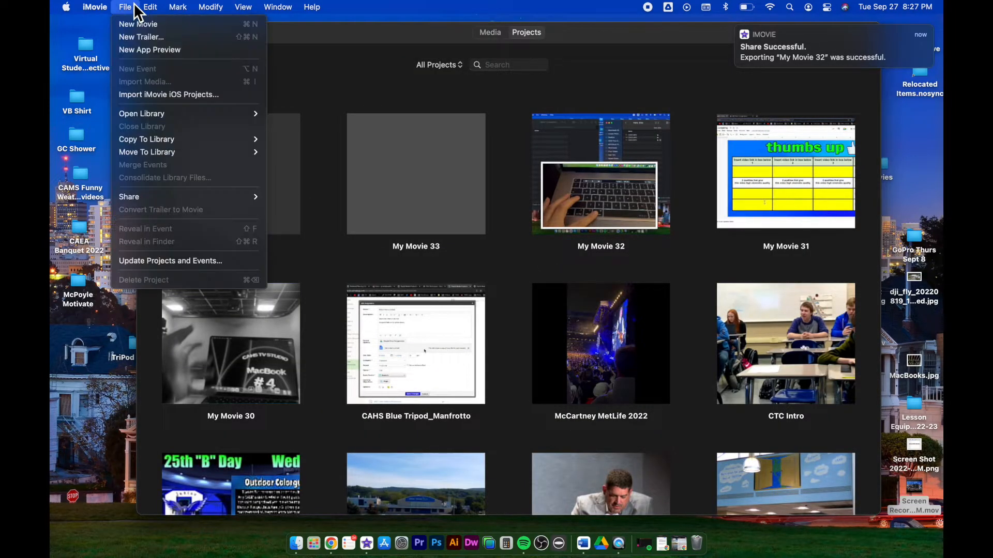
{"action": "left_click", "coordinate": [342, 173]}
{"action": "double_click", "coordinate": [402, 190]}
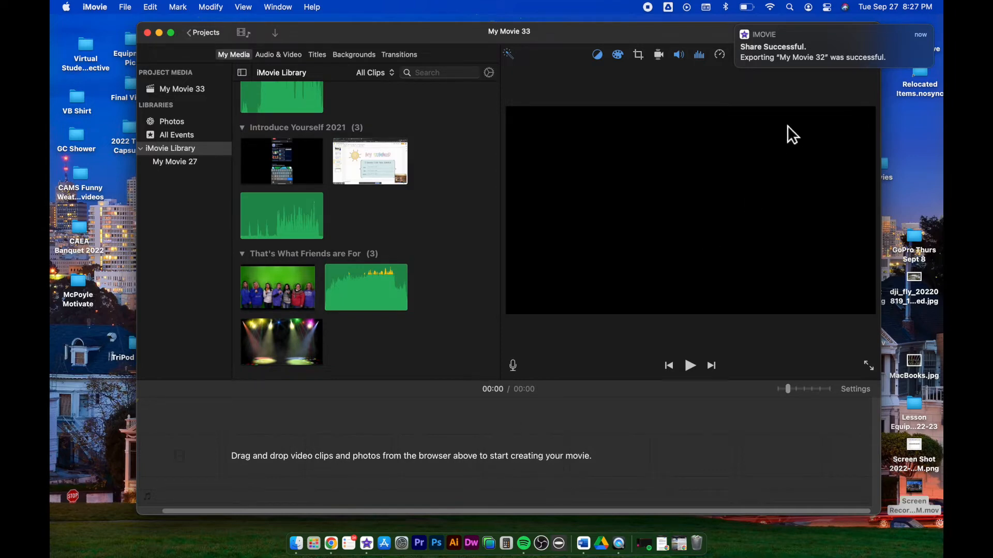
{"action": "left_click", "coordinate": [737, 27]}
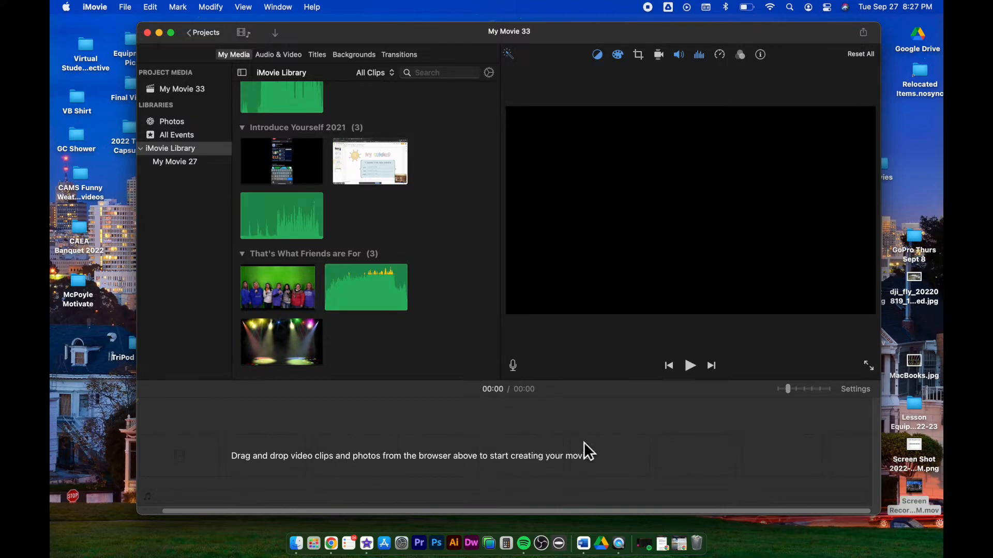
Switch to Finder and open the Google Drive shared folder 401 Files > Digital Media > Footage 2022-23.
{"action": "scroll", "coordinate": [210, 417], "scroll_direction": "left", "scroll_amount": 2}
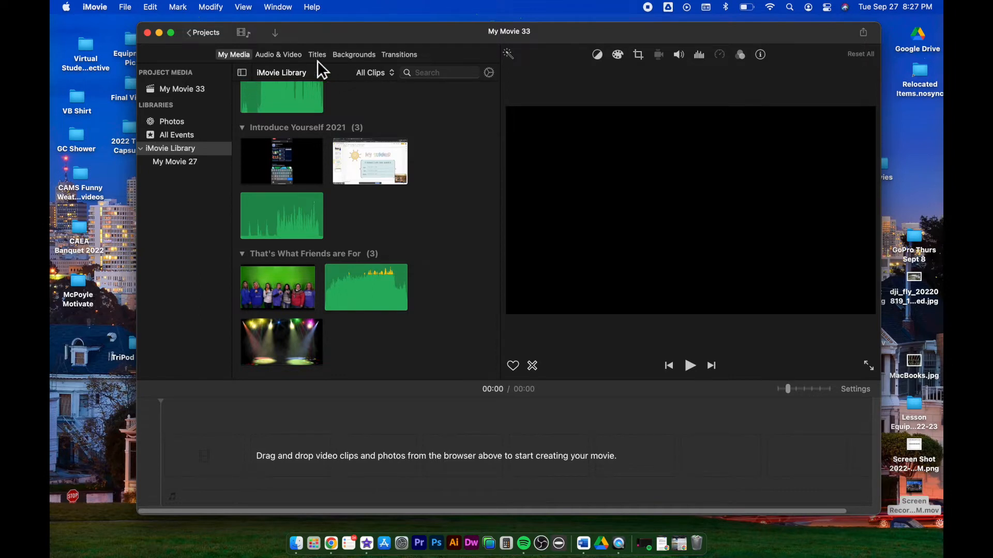
{"action": "left_click", "coordinate": [345, 474]}
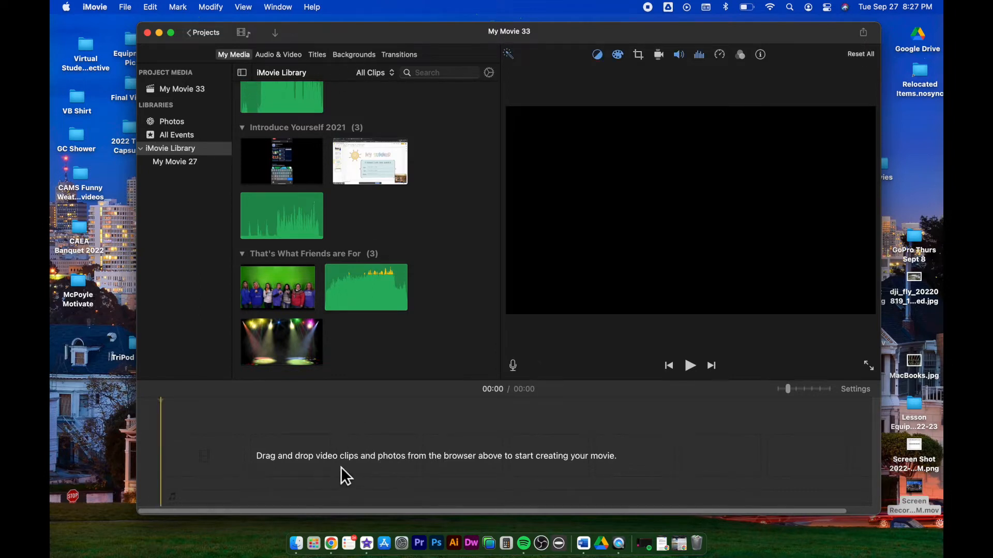
{"action": "left_click", "coordinate": [301, 533]}
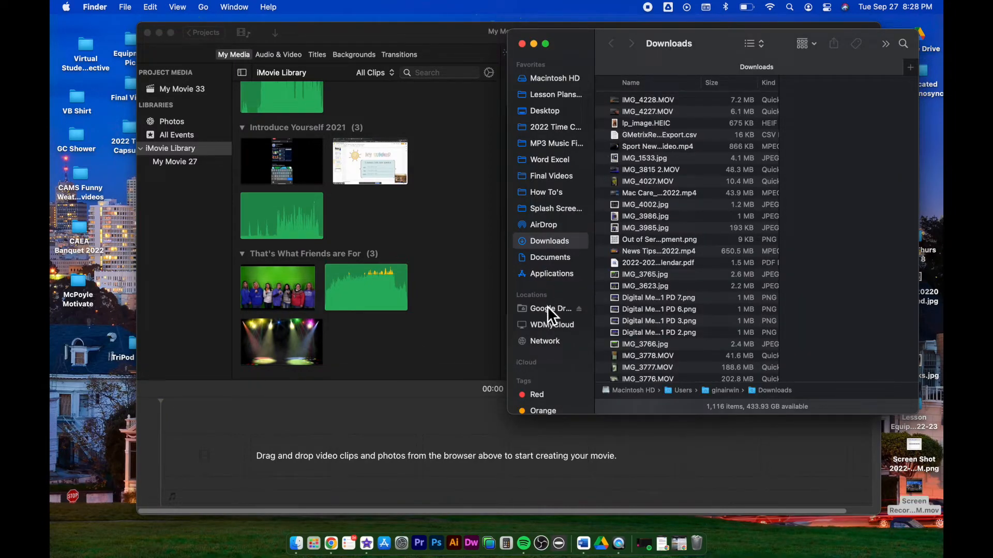
{"action": "left_click", "coordinate": [549, 309]}
{"action": "double_click", "coordinate": [655, 115]}
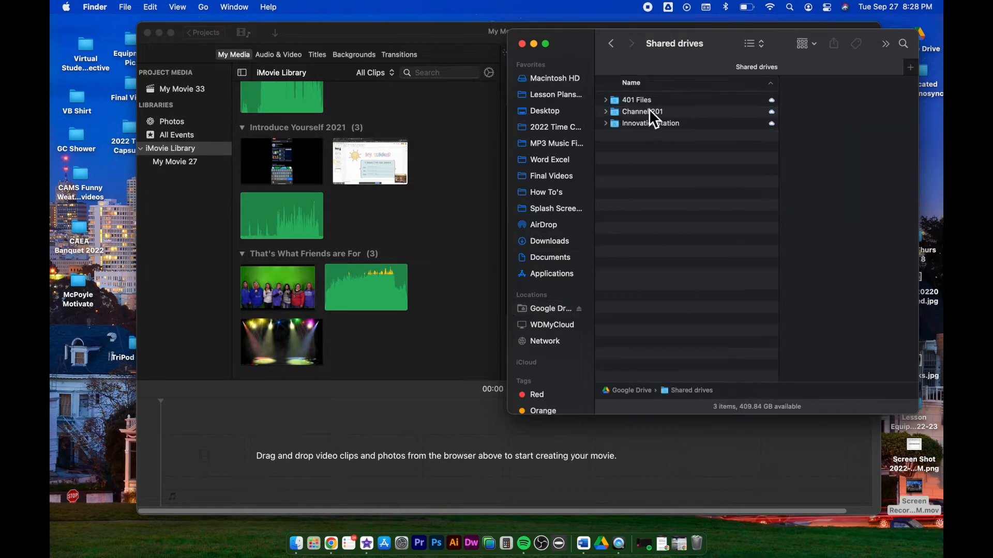
{"action": "left_click", "coordinate": [645, 104]}
{"action": "double_click", "coordinate": [659, 100]}
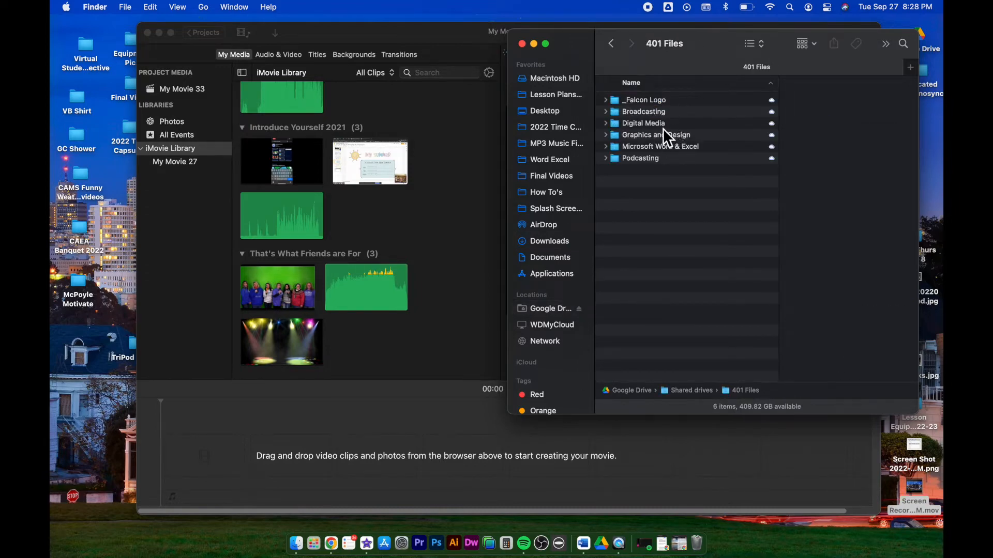
{"action": "double_click", "coordinate": [662, 126]}
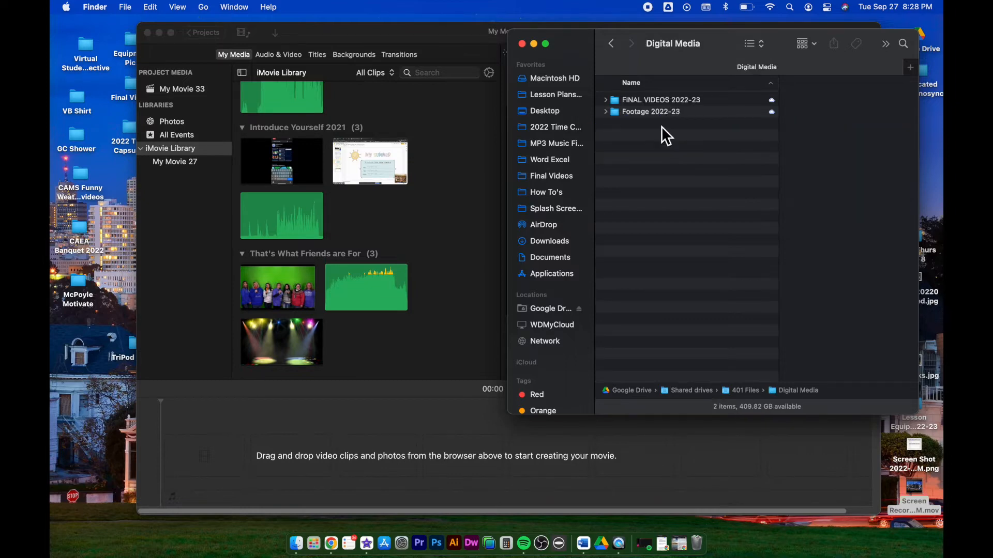
{"action": "left_click", "coordinate": [662, 113]}
{"action": "double_click", "coordinate": [661, 114]}
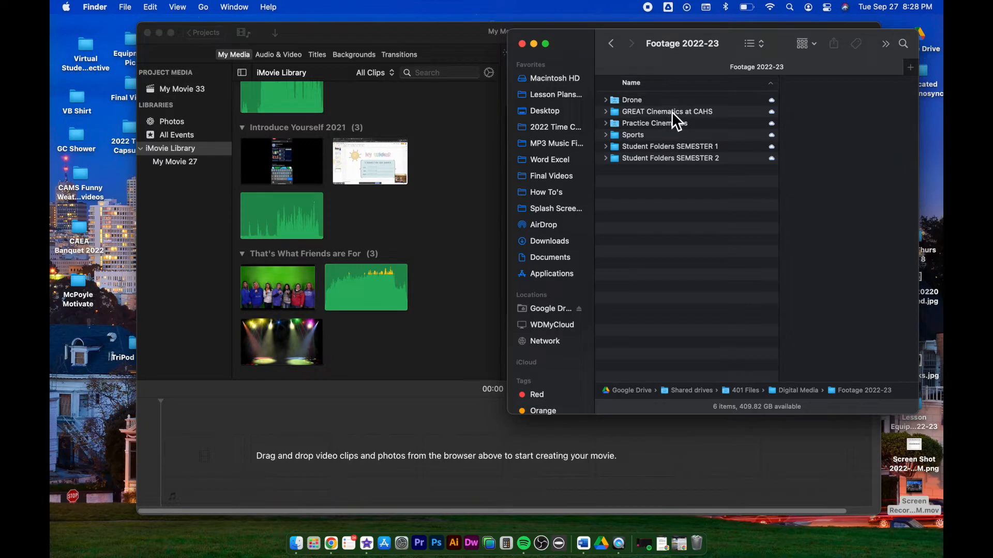
Look inside the GREAT Cinematics at CAHS folder, return to Footage 2022-23 and open Practice Cinematics.
{"action": "double_click", "coordinate": [671, 112]}
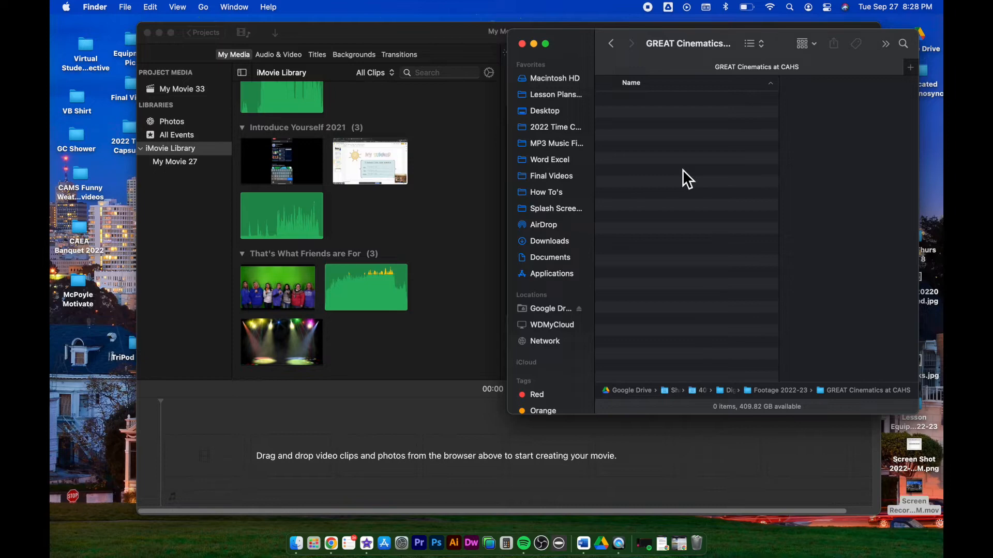
{"action": "left_click", "coordinate": [612, 44]}
{"action": "double_click", "coordinate": [651, 125]}
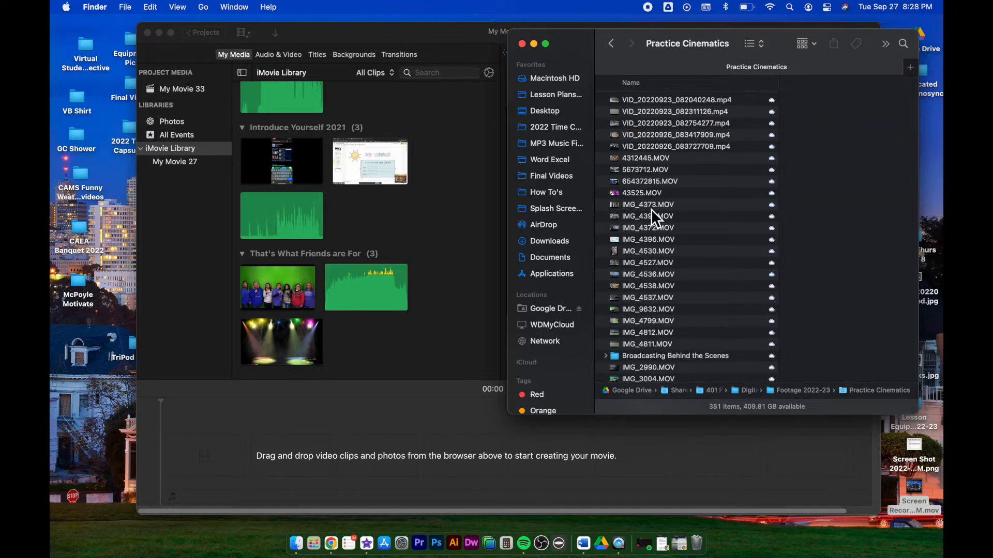
Preview the clips IMG_4538.MOV and IMG_4799.MOV in the Practice Cinematics folder.
{"action": "left_click", "coordinate": [650, 209]}
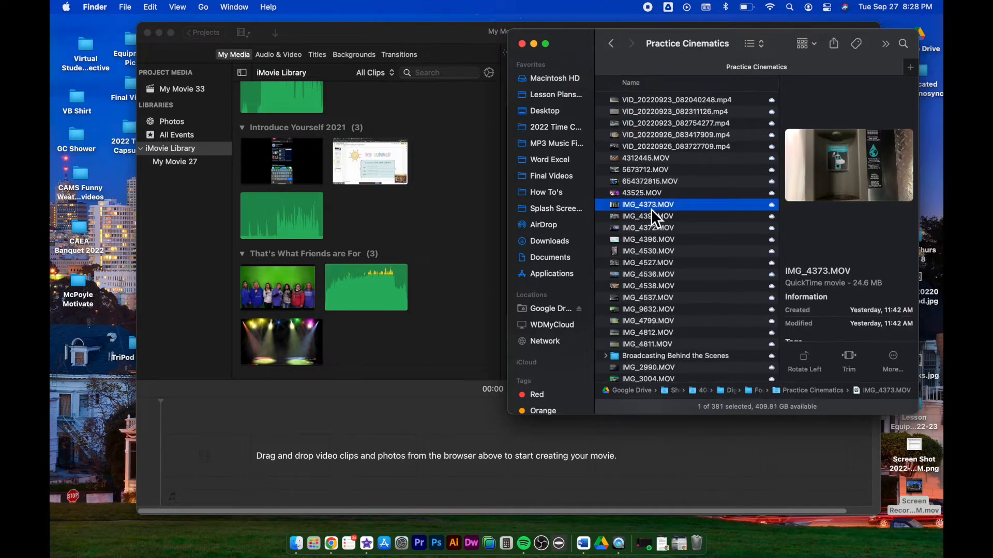
{"action": "left_click", "coordinate": [655, 285]}
{"action": "key", "text": "space"}
{"action": "key", "text": "space"}
{"action": "left_click", "coordinate": [660, 319]}
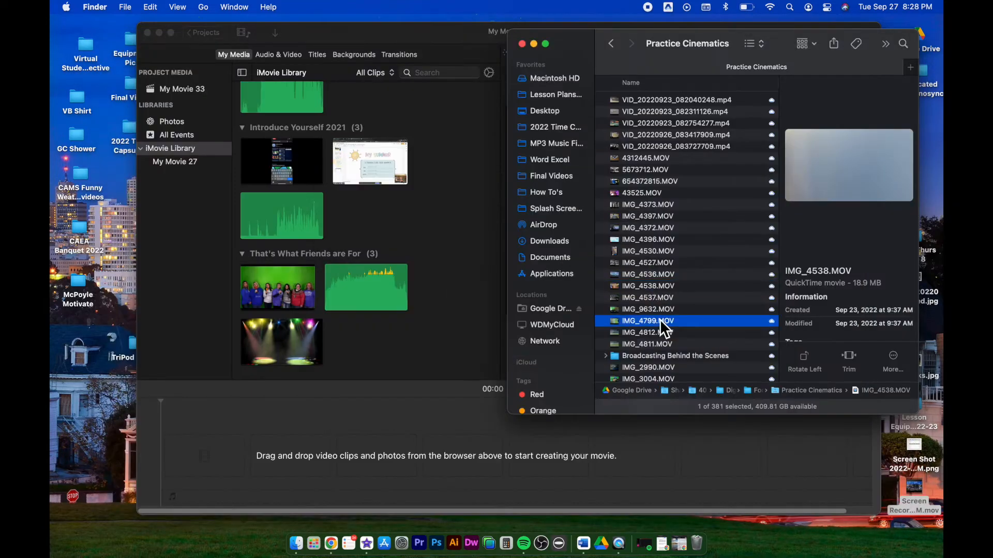
{"action": "key", "text": "space"}
{"action": "key", "text": "space"}
Look further through the Practice Cinematics clips and preview IMG_2761.MOV.
{"action": "scroll", "coordinate": [660, 318], "scroll_direction": "down", "scroll_amount": 3}
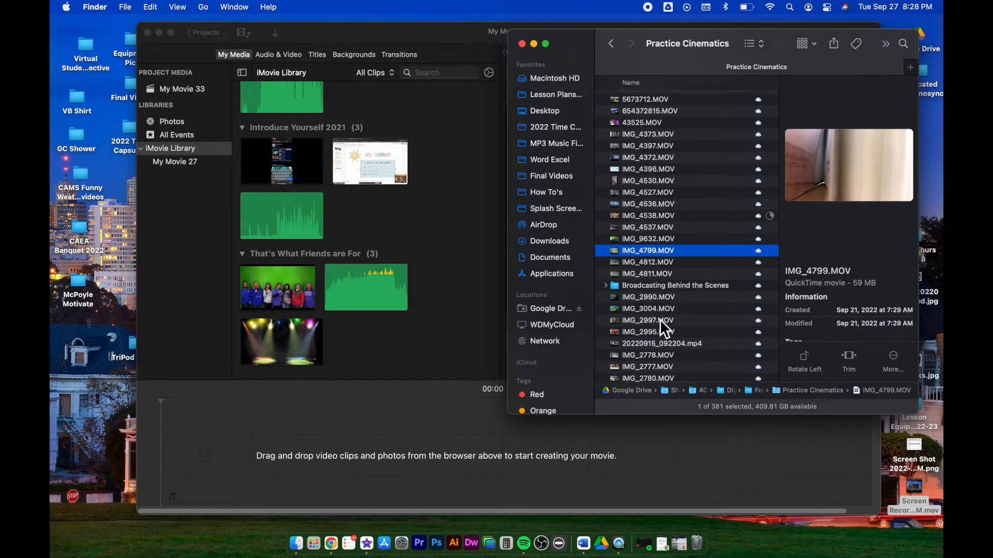
{"action": "scroll", "coordinate": [660, 318], "scroll_direction": "up", "scroll_amount": 3}
{"action": "scroll", "coordinate": [660, 319], "scroll_direction": "down", "scroll_amount": 1}
{"action": "left_click", "coordinate": [649, 277]}
{"action": "key", "text": "space"}
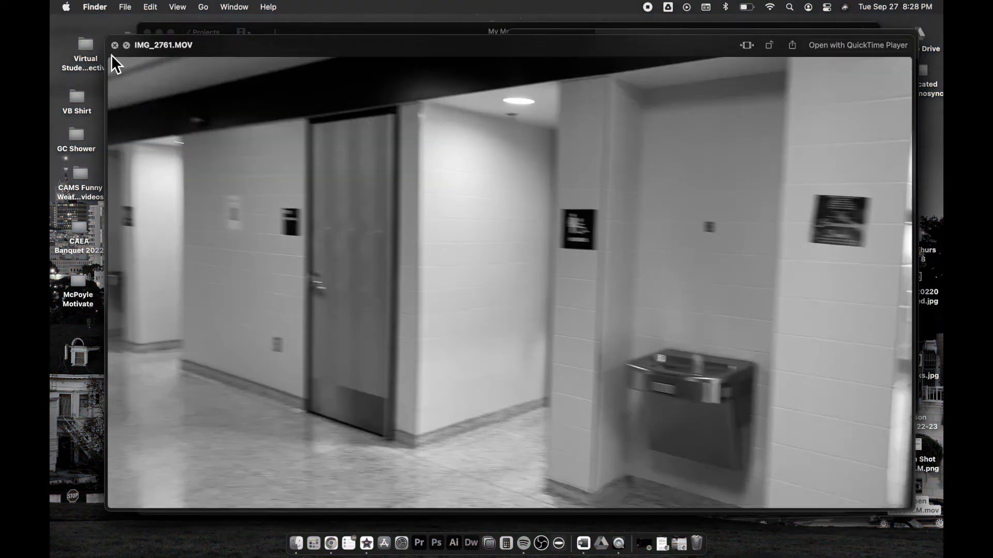
{"action": "left_click", "coordinate": [115, 45]}
Preview more Practice Cinematics clips, including 20220916_090917.mp4 and IMG_0763.MOV, to choose one for the movie.
{"action": "left_click", "coordinate": [628, 182]}
{"action": "left_click", "coordinate": [630, 252]}
{"action": "key", "text": "space"}
{"action": "key", "text": "space"}
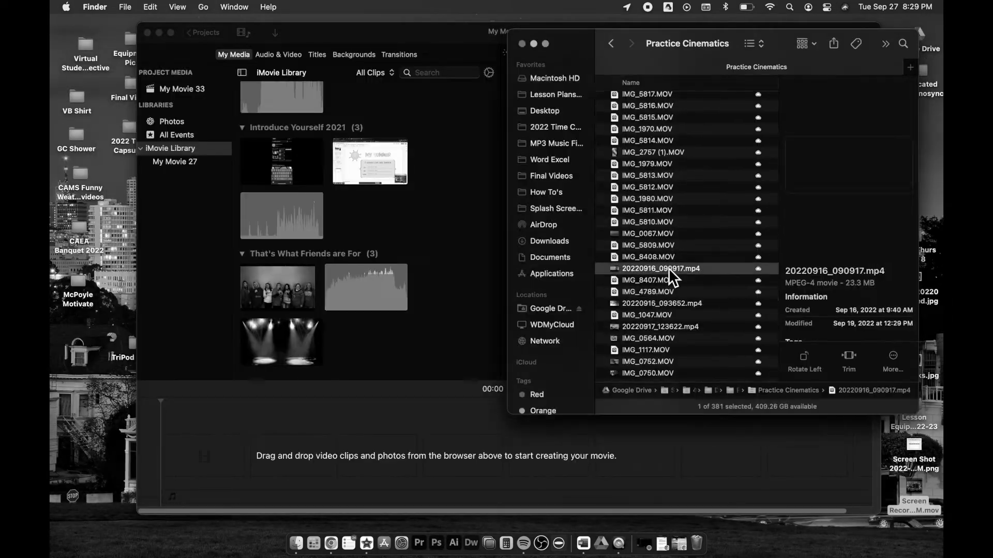
{"action": "key", "text": "space"}
{"action": "key", "text": "space"}
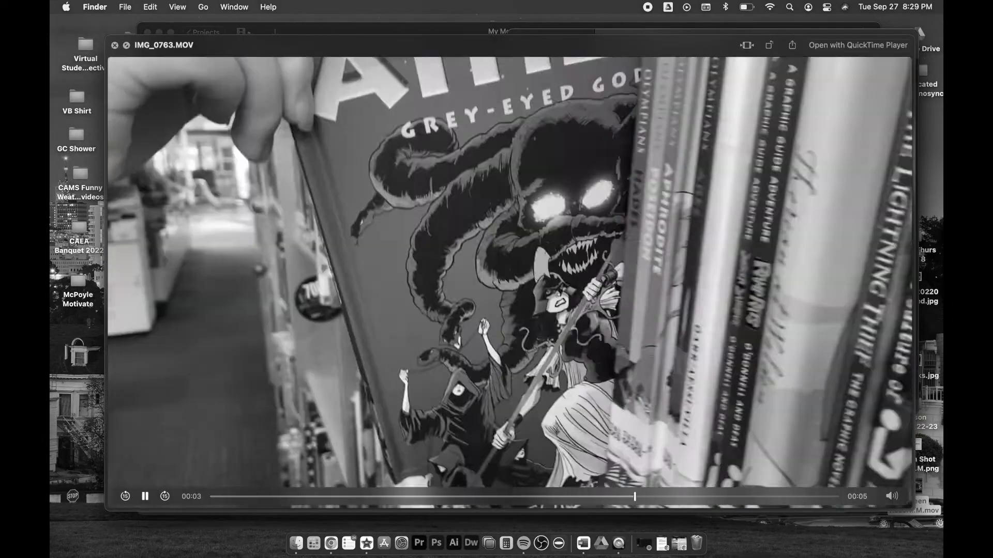
{"action": "key", "text": "space"}
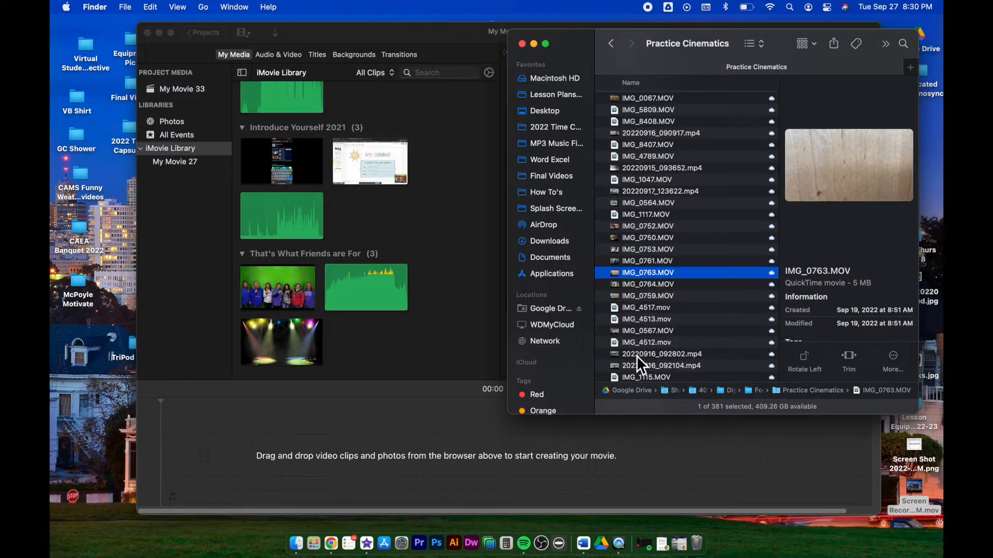
Add IMG_0763.MOV from Finder to the empty iMovie timeline and select the clip there.
{"action": "left_click_drag", "start_coordinate": [684, 271], "coordinate": [370, 456]}
{"action": "left_click", "coordinate": [370, 456]}
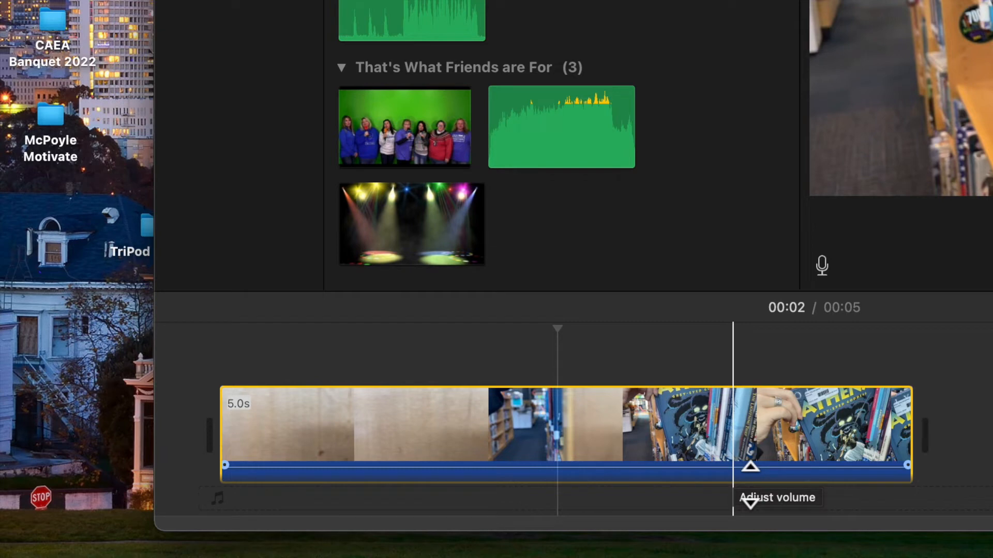
{"action": "left_click_drag", "start_coordinate": [751, 484], "coordinate": [734, 497]}
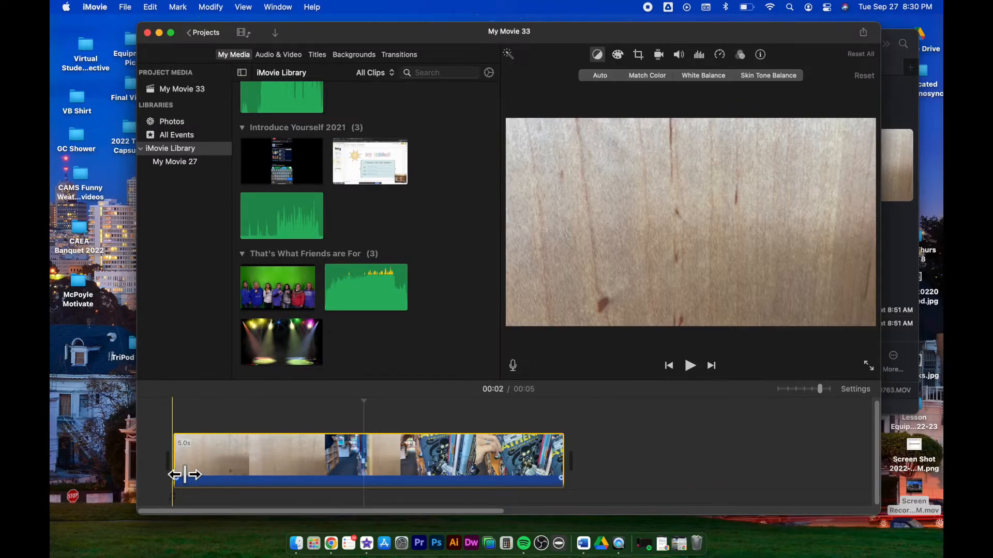
Trim the wooden-surface footage from the clip's start, shortening it to about 2.7 s, and play the result.
{"action": "left_click_drag", "start_coordinate": [185, 474], "coordinate": [280, 489]}
{"action": "mouse_move", "coordinate": [825, 393]}
{"action": "left_mouse_down"}
{"action": "mouse_move", "coordinate": [793, 395]}
{"action": "mouse_move", "coordinate": [842, 398]}
{"action": "left_mouse_up"}
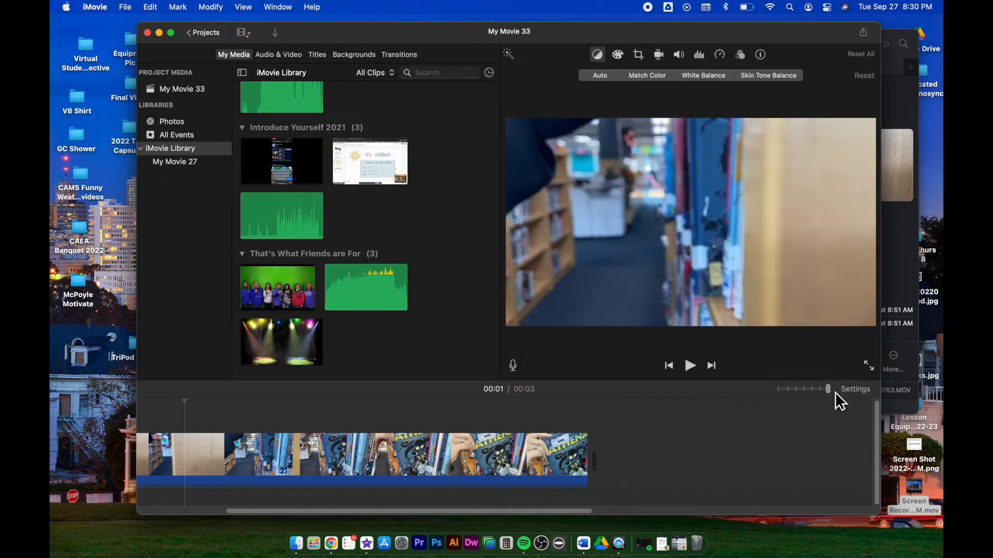
{"action": "scroll", "coordinate": [362, 469], "scroll_direction": "left", "scroll_amount": 5}
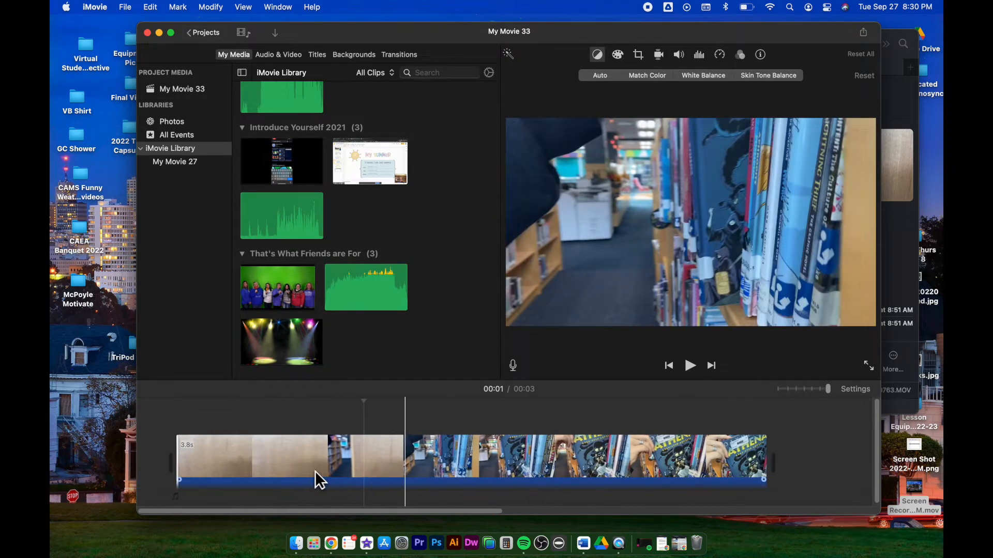
{"action": "left_click_drag", "start_coordinate": [178, 471], "coordinate": [366, 472]}
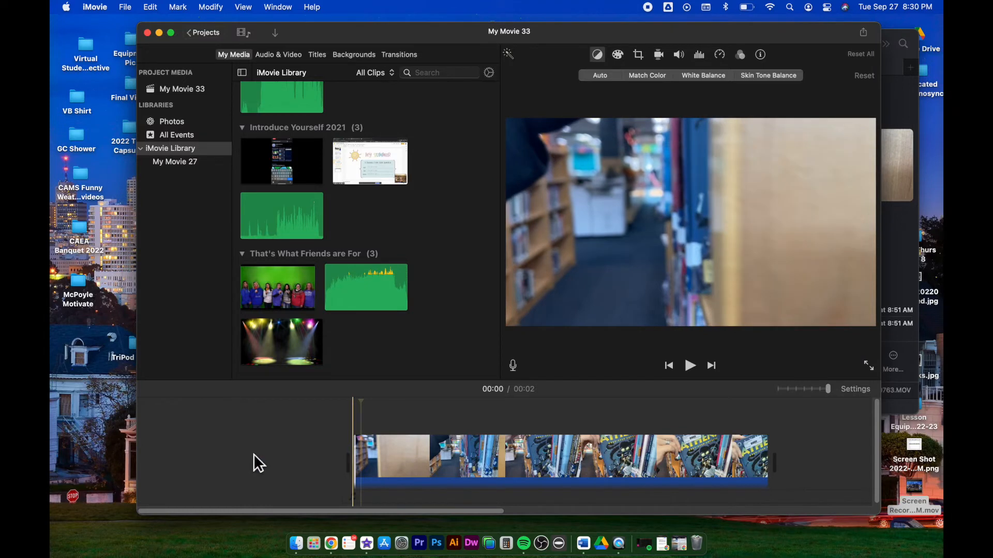
{"action": "key", "text": "space"}
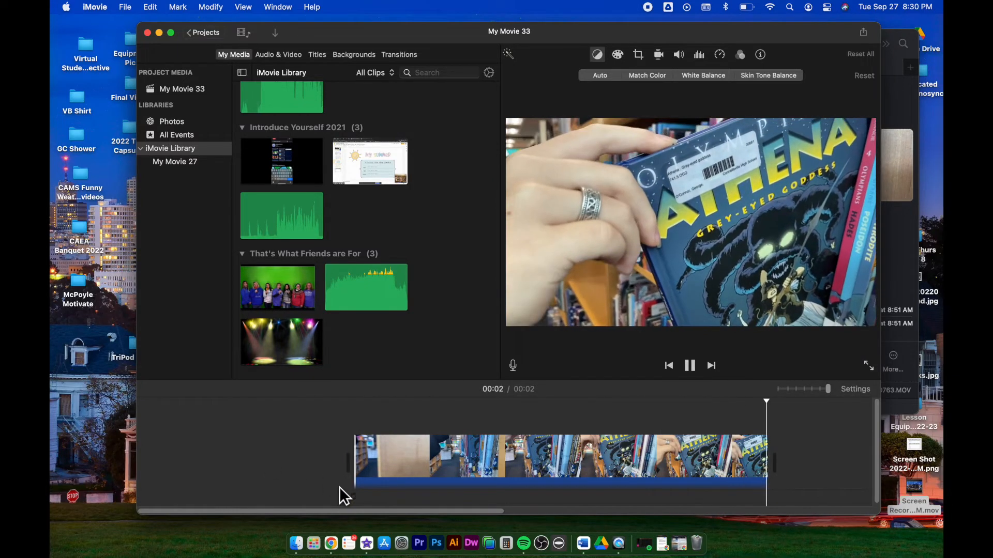
Position the playhead on the clip's Athena book cover frame and open the color correction controls.
{"action": "scroll", "coordinate": [567, 464], "scroll_direction": "right", "scroll_amount": 5}
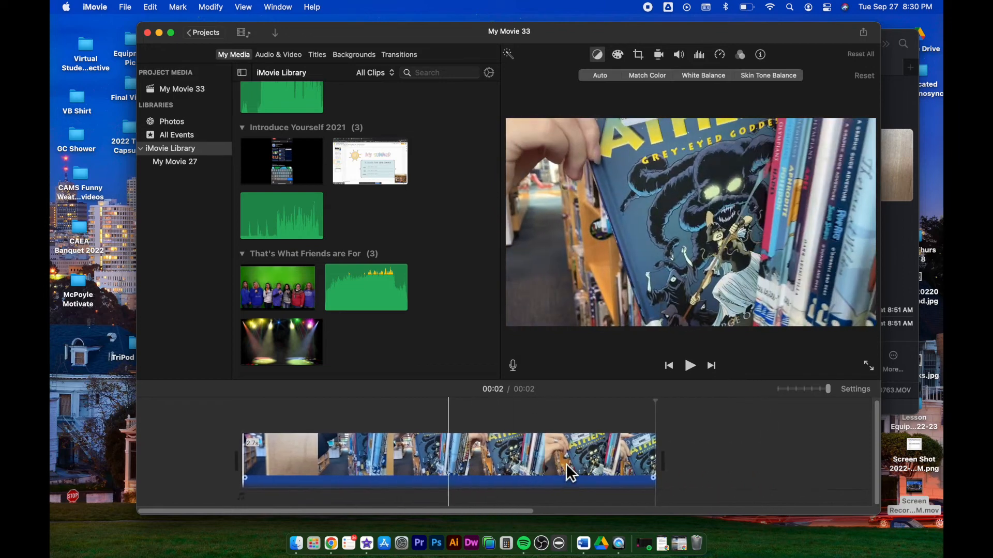
{"action": "scroll", "coordinate": [566, 464], "scroll_direction": "right", "scroll_amount": 2}
{"action": "left_click", "coordinate": [461, 461]}
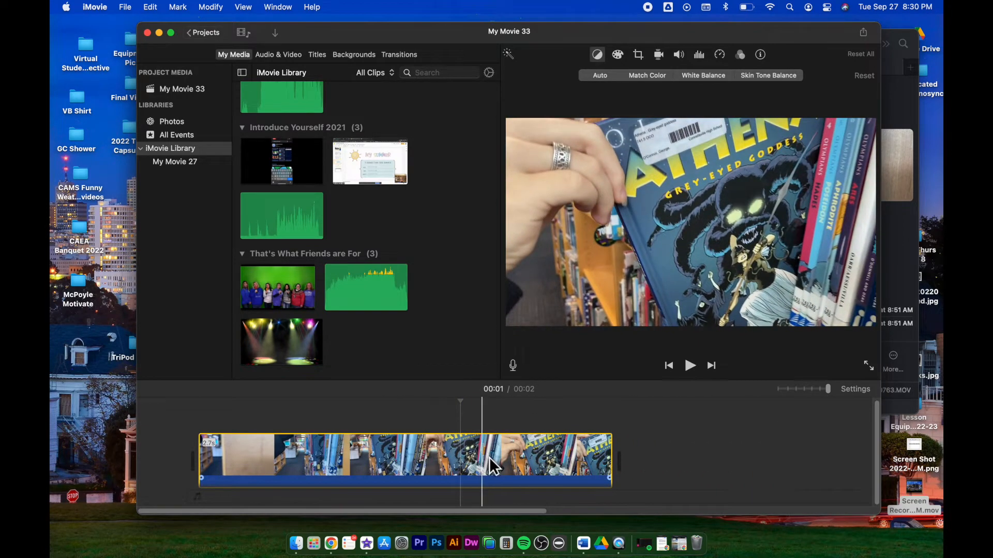
{"action": "left_click", "coordinate": [528, 457]}
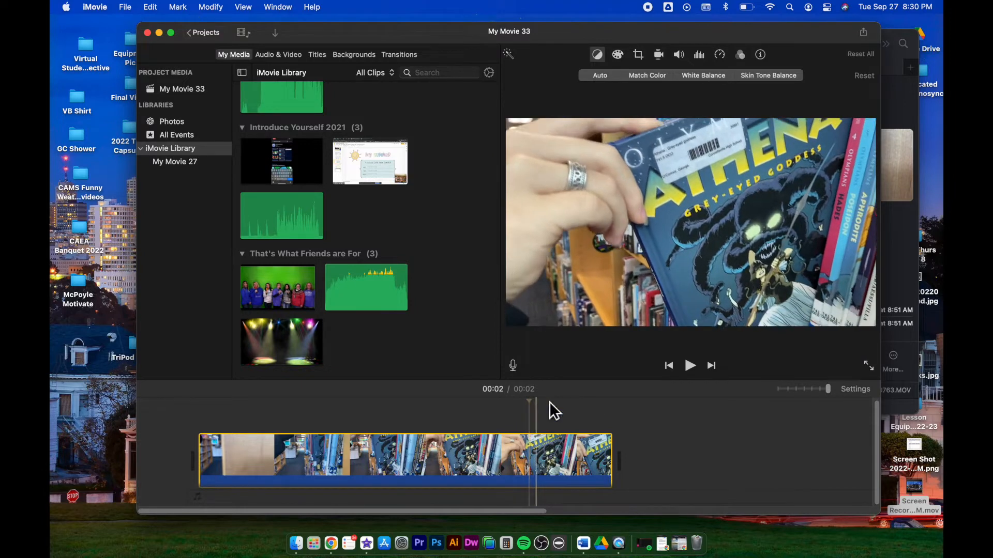
{"action": "left_click", "coordinate": [623, 57]}
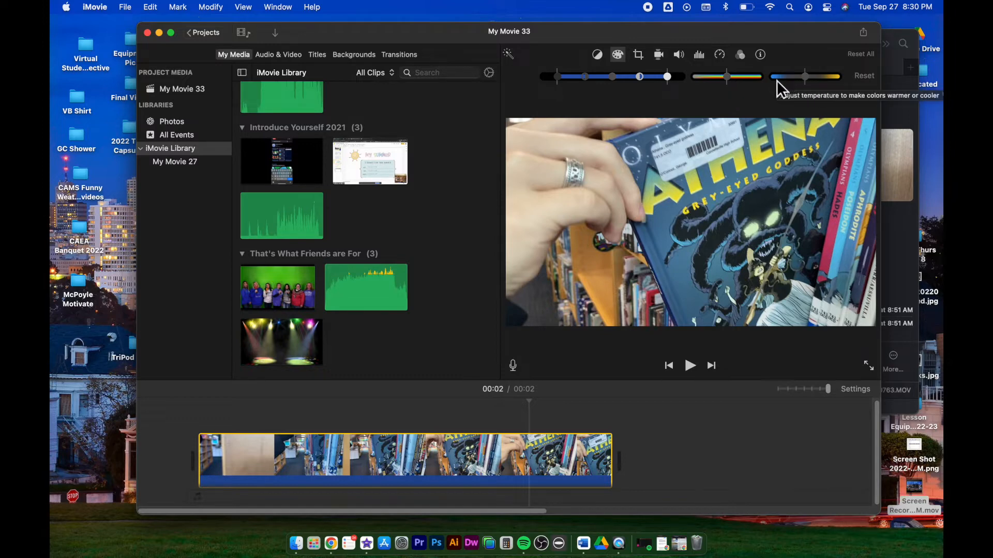
Darken the Athena book clip's blacks, shadows and midtones, lower its highlights slightly, raise its saturation and play it from near the start.
{"action": "left_click_drag", "start_coordinate": [564, 79], "coordinate": [550, 80]}
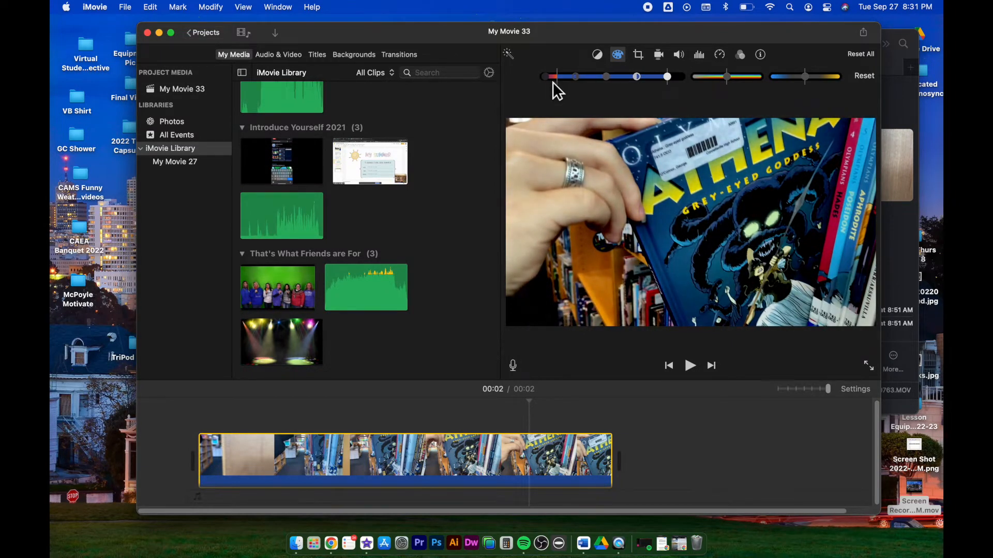
{"action": "left_click_drag", "start_coordinate": [544, 79], "coordinate": [554, 82]}
{"action": "mouse_move", "coordinate": [667, 78]}
{"action": "left_mouse_down"}
{"action": "mouse_move", "coordinate": [699, 83]}
{"action": "mouse_move", "coordinate": [666, 95]}
{"action": "left_mouse_up"}
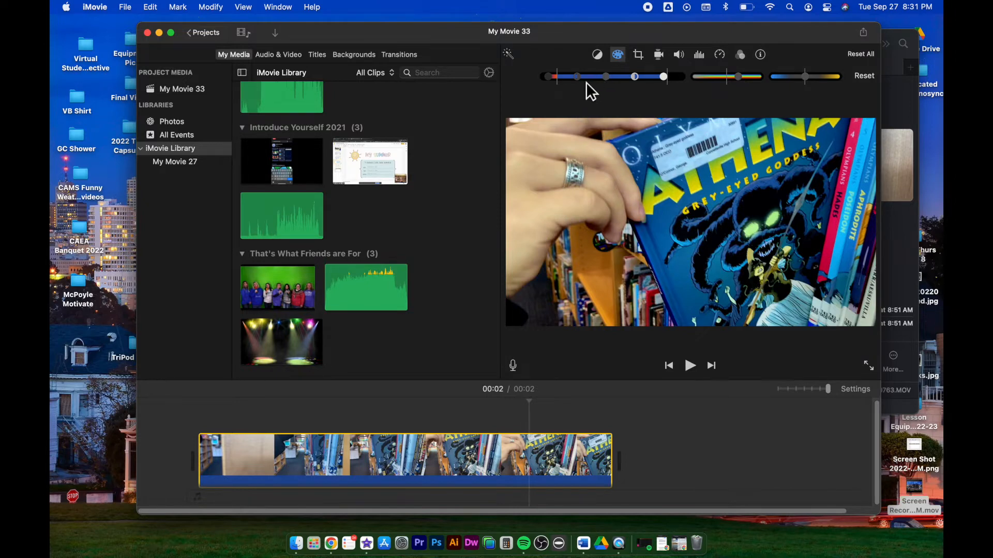
{"action": "left_click_drag", "start_coordinate": [584, 81], "coordinate": [582, 82]}
{"action": "mouse_move", "coordinate": [612, 84]}
{"action": "left_mouse_down"}
{"action": "mouse_move", "coordinate": [626, 84]}
{"action": "mouse_move", "coordinate": [609, 84]}
{"action": "left_mouse_up"}
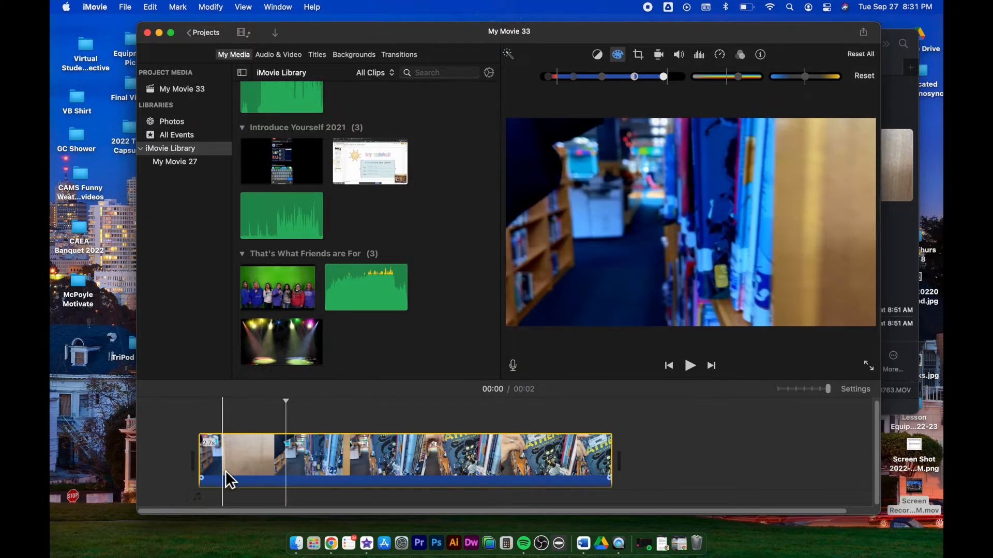
{"action": "key", "text": "space"}
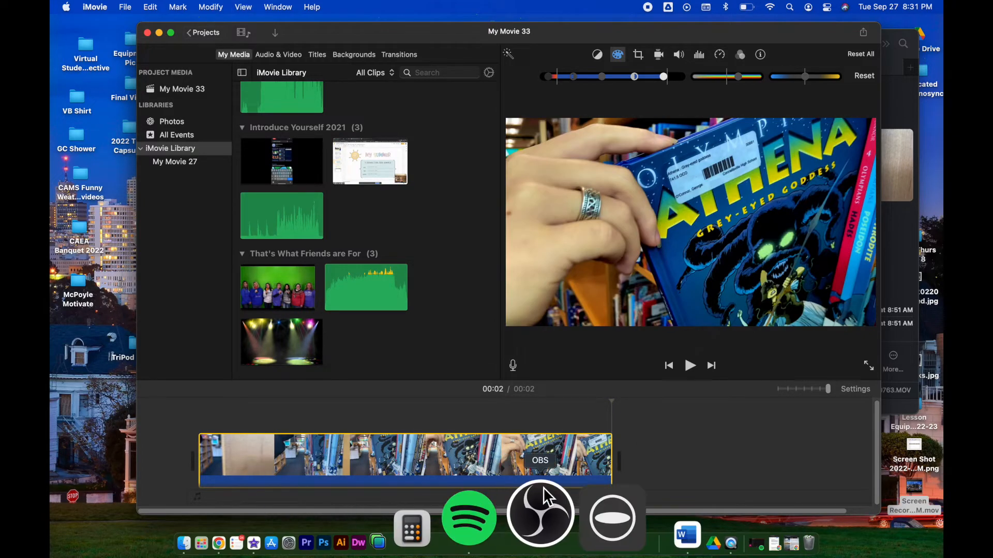
Switch to Finder and preview IMG_4513.mov and IMG_1132.MOV in the Practice Cinematics folder.
{"action": "left_click", "coordinate": [302, 527]}
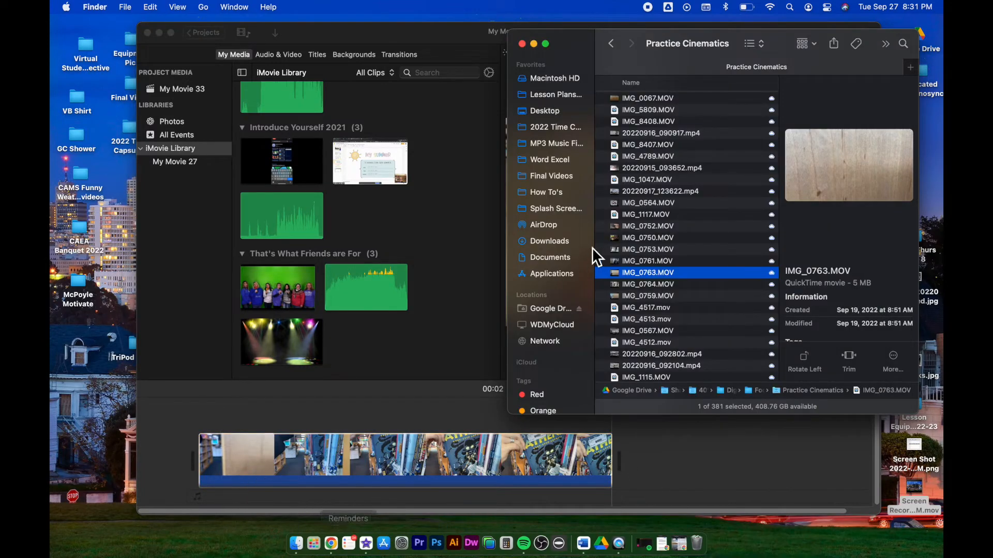
{"action": "scroll", "coordinate": [683, 310], "scroll_direction": "down", "scroll_amount": 5}
{"action": "left_click", "coordinate": [659, 233]}
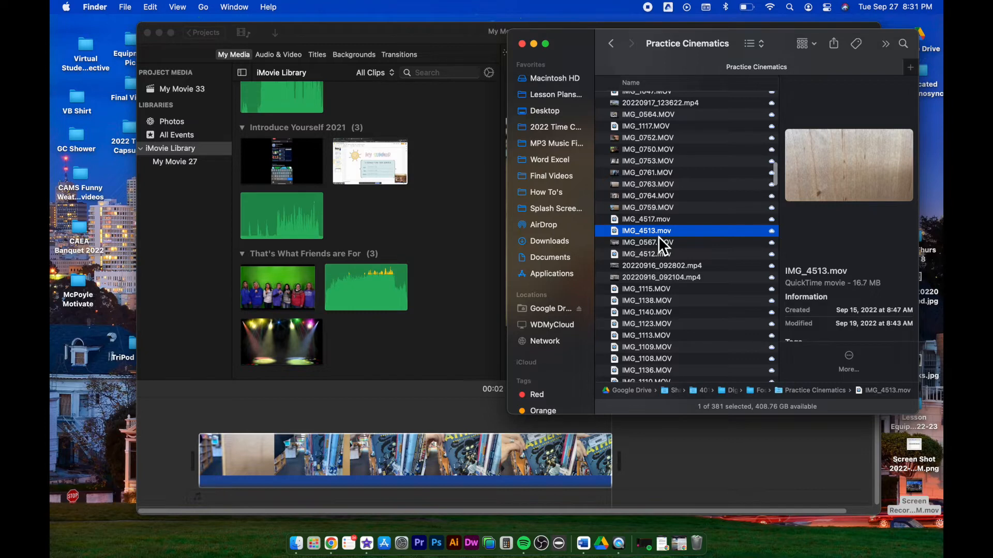
{"action": "key", "text": "space"}
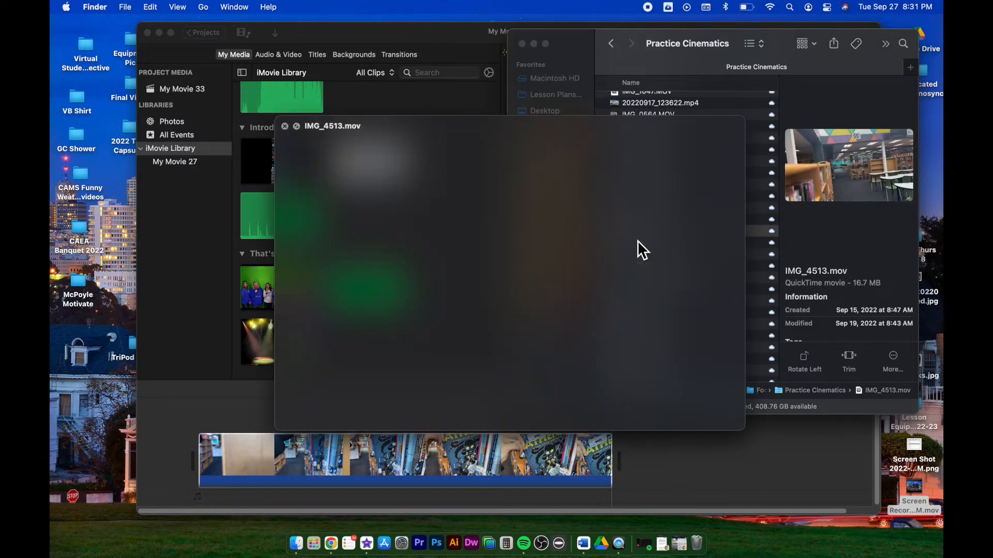
{"action": "key", "text": "space"}
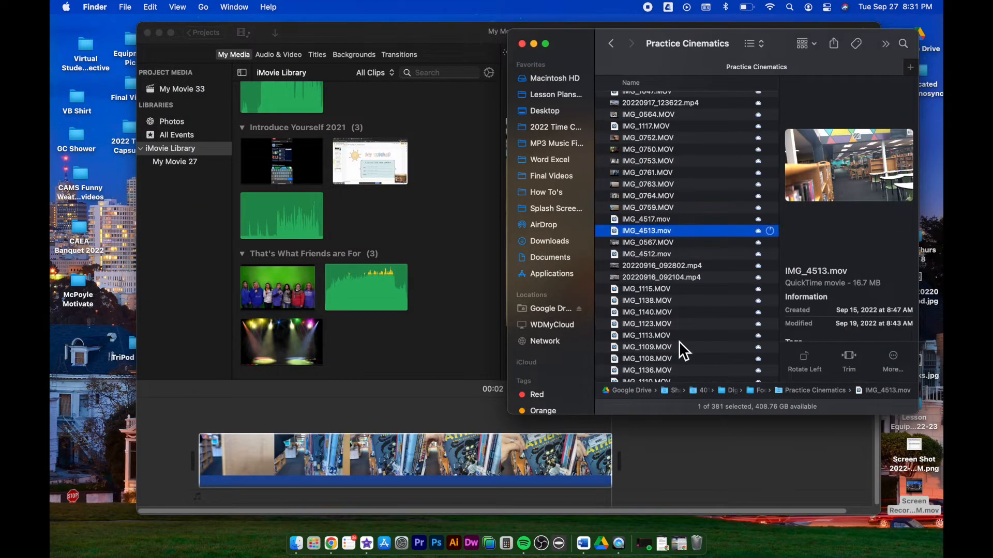
{"action": "left_click", "coordinate": [669, 285]}
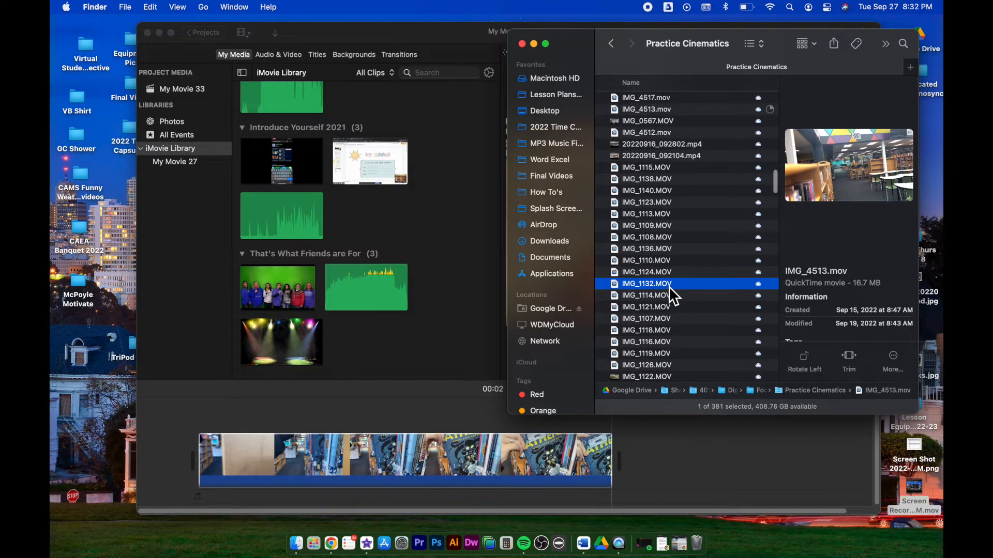
{"action": "key", "text": "space"}
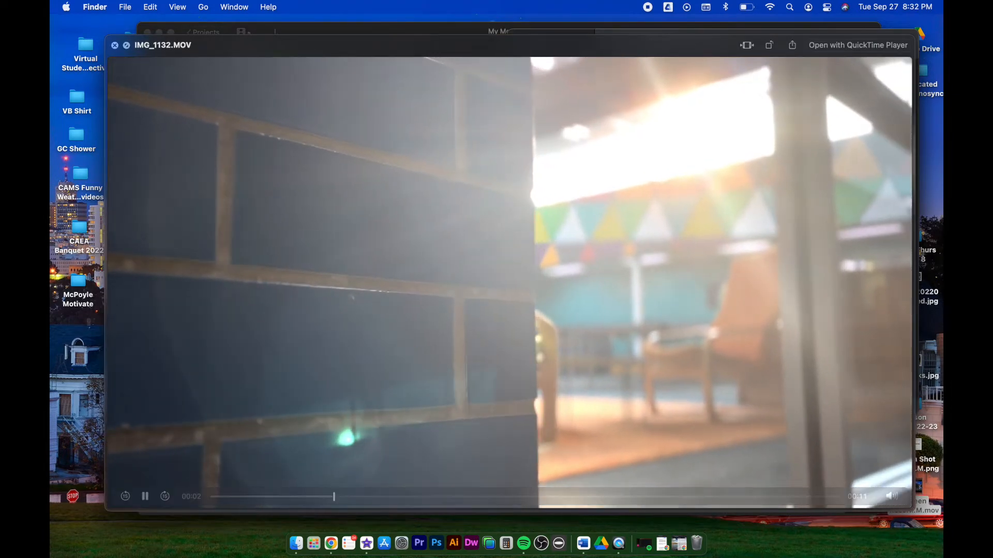
{"action": "key", "text": "space"}
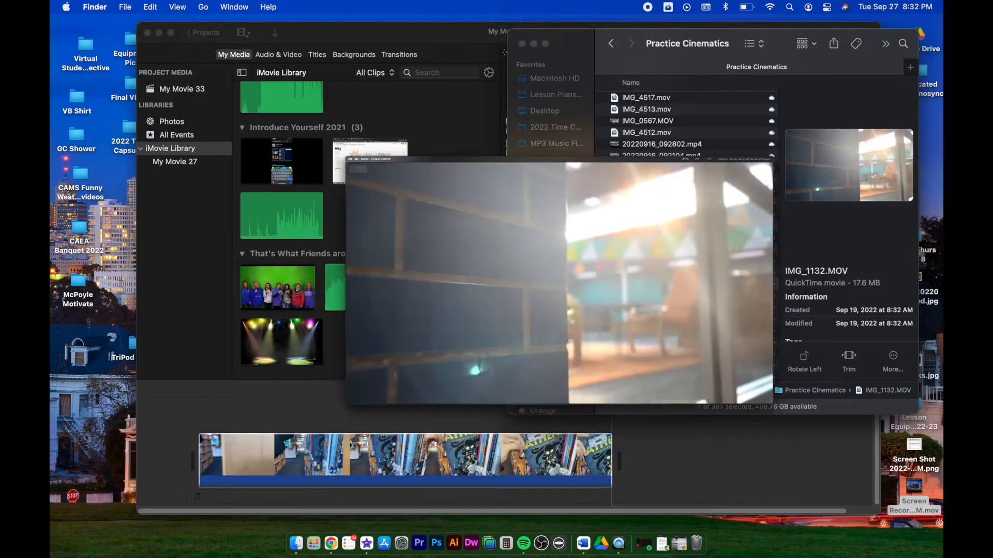
Add IMG_1132.MOV to the timeline after the book clip and trim its start, shortening it to about 9.6 s.
{"action": "left_click_drag", "start_coordinate": [660, 287], "coordinate": [662, 457]}
{"action": "scroll", "coordinate": [659, 461], "scroll_direction": "right", "scroll_amount": 5}
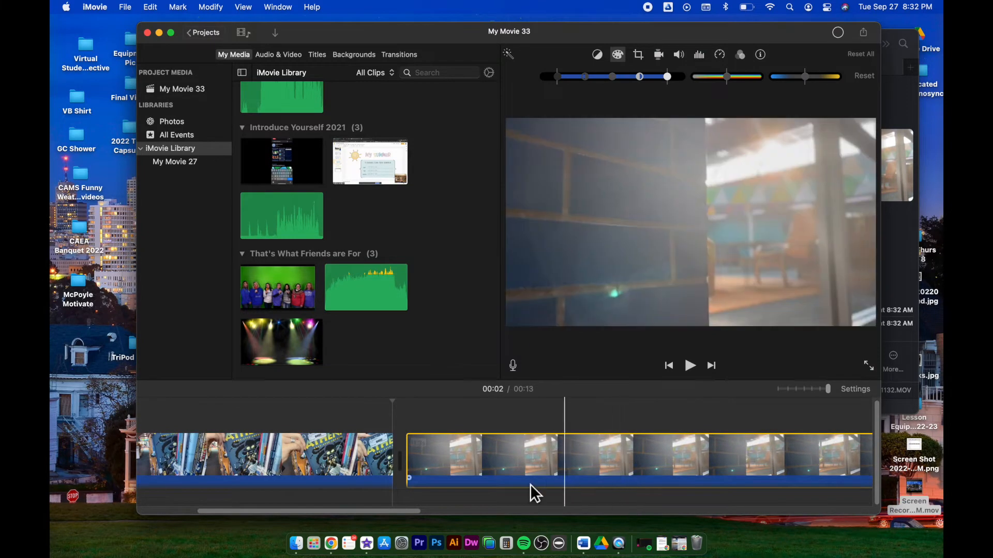
{"action": "left_click_drag", "start_coordinate": [417, 472], "coordinate": [681, 474]}
{"action": "scroll", "coordinate": [724, 466], "scroll_direction": "right", "scroll_amount": 10}
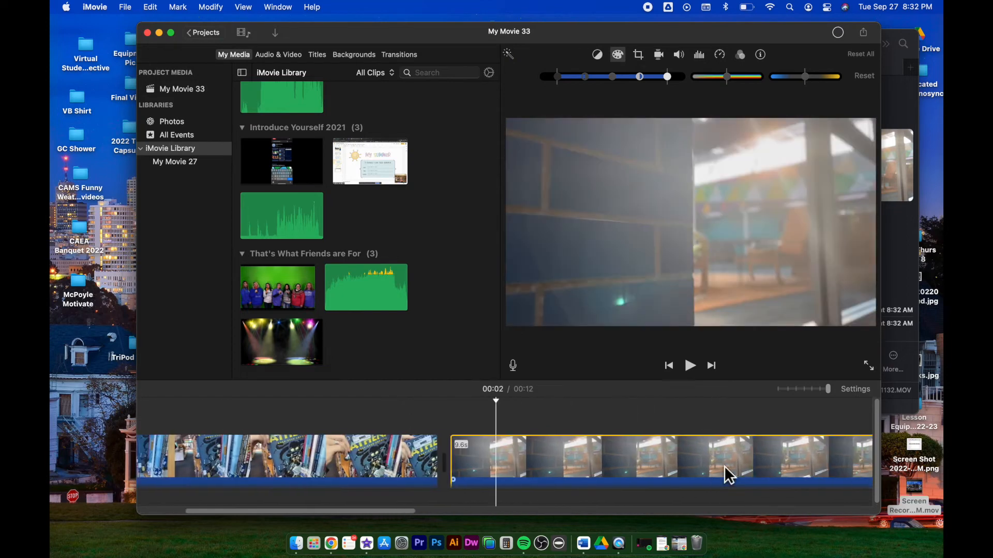
Color correct the brick wall and chairs clip with darker blacks, slightly lower highlights and stronger saturation, and play the movie through.
{"action": "scroll", "coordinate": [702, 467], "scroll_direction": "right", "scroll_amount": 4}
{"action": "left_click", "coordinate": [627, 455]}
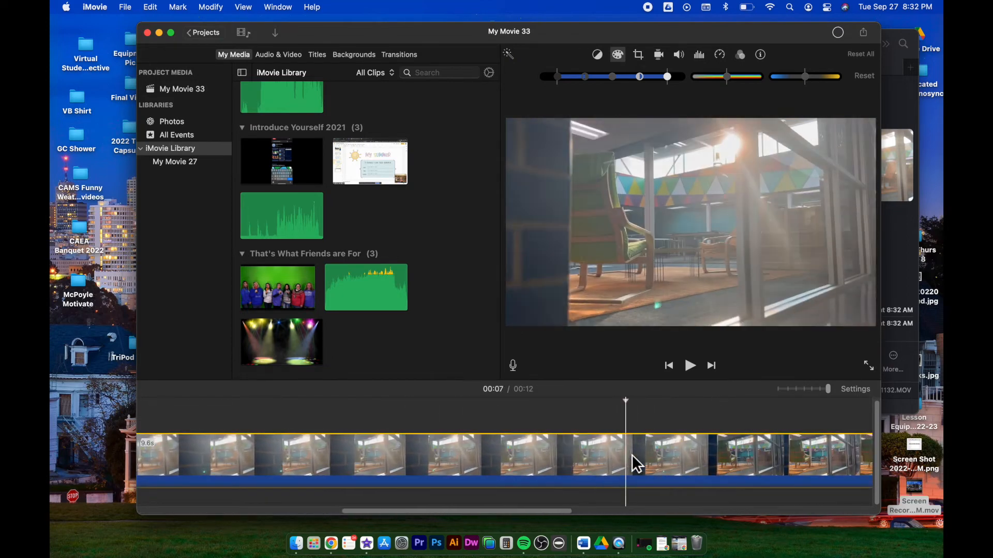
{"action": "scroll", "coordinate": [812, 463], "scroll_direction": "right", "scroll_amount": 10}
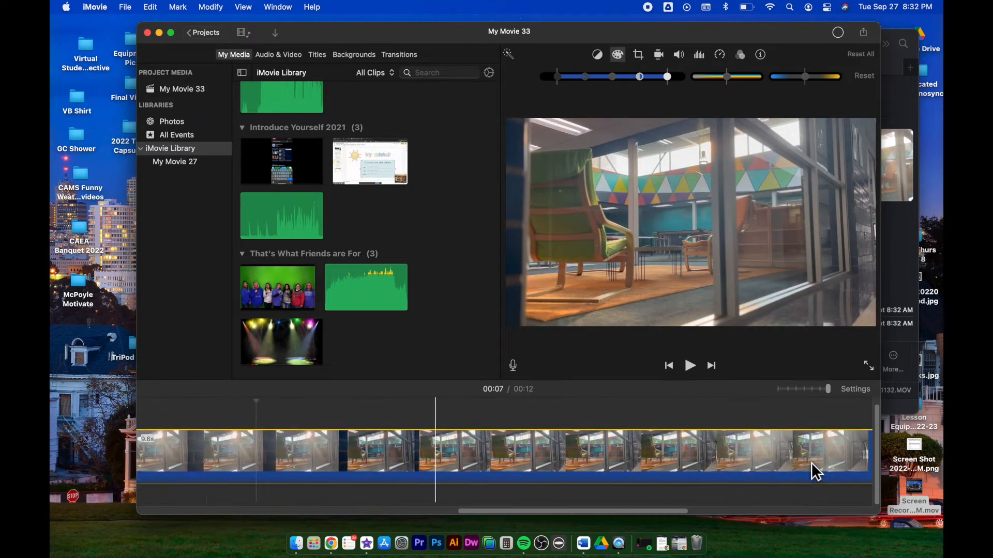
{"action": "scroll", "coordinate": [600, 479], "scroll_direction": "left", "scroll_amount": 12}
{"action": "left_click", "coordinate": [569, 461]}
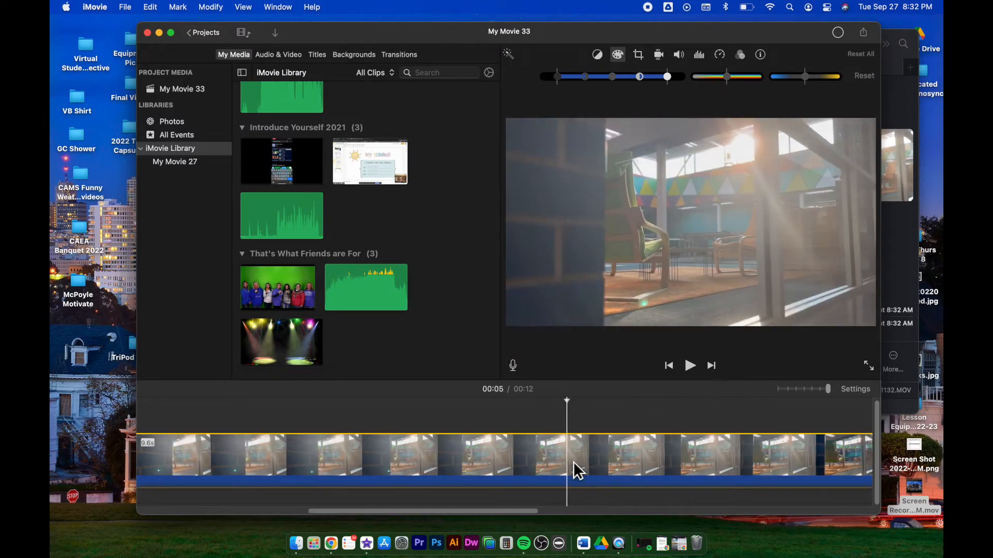
{"action": "left_click_drag", "start_coordinate": [558, 77], "coordinate": [551, 77]}
{"action": "left_click_drag", "start_coordinate": [676, 80], "coordinate": [670, 80]}
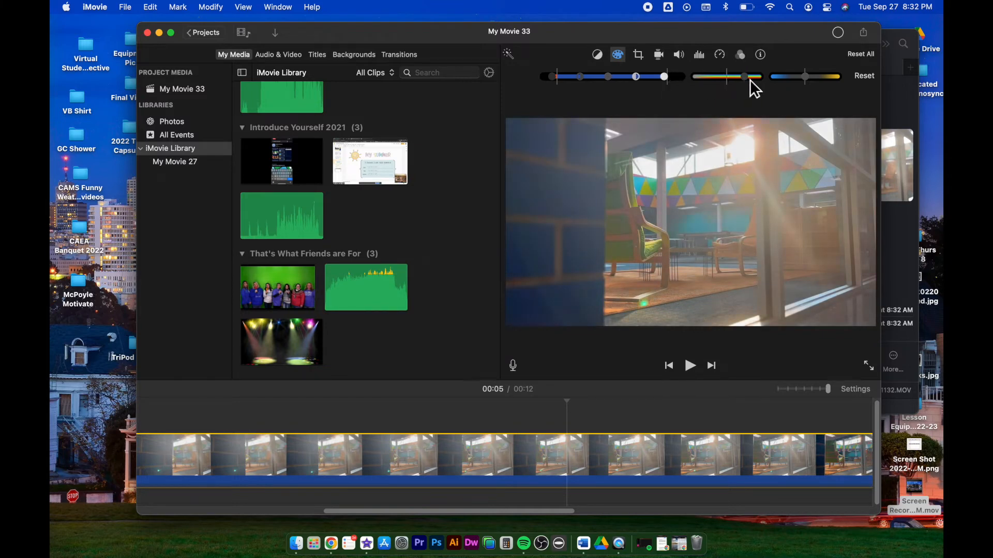
{"action": "scroll", "coordinate": [305, 458], "scroll_direction": "left", "scroll_amount": 5}
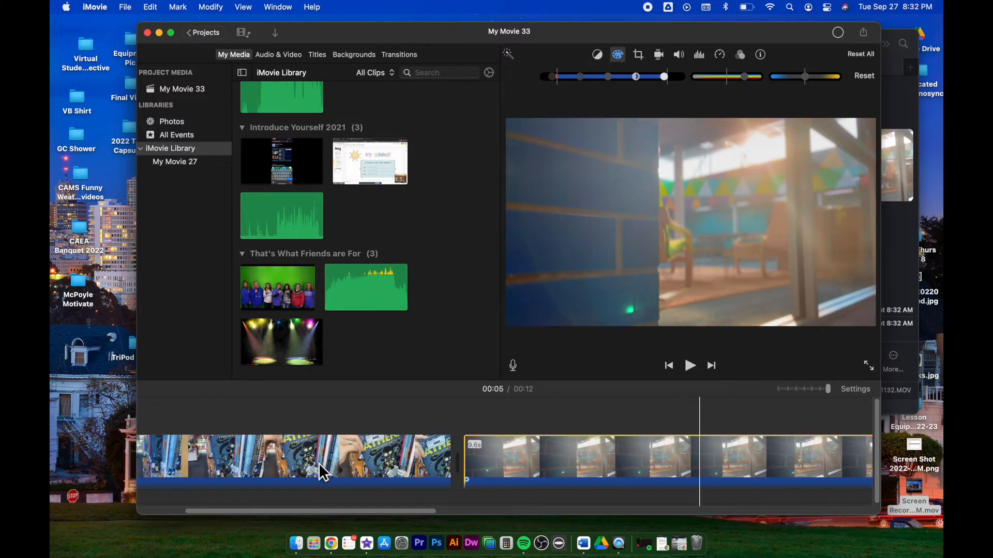
{"action": "key", "text": "space"}
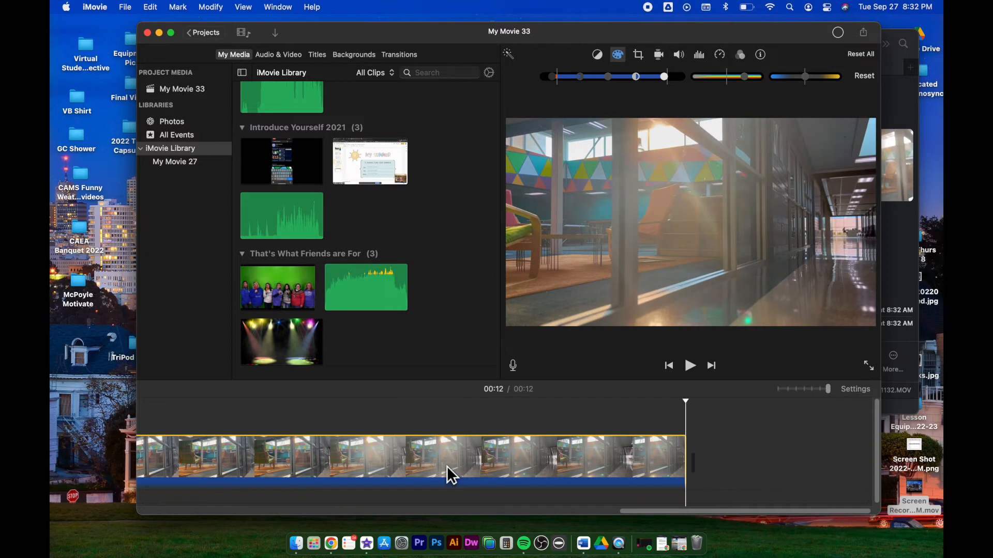
Browse further Practice Cinematics clips in Finder and preview IMG_1138.MOV.
{"action": "left_click", "coordinate": [292, 541]}
{"action": "scroll", "coordinate": [669, 258], "scroll_direction": "down", "scroll_amount": 10}
{"action": "left_click", "coordinate": [651, 206]}
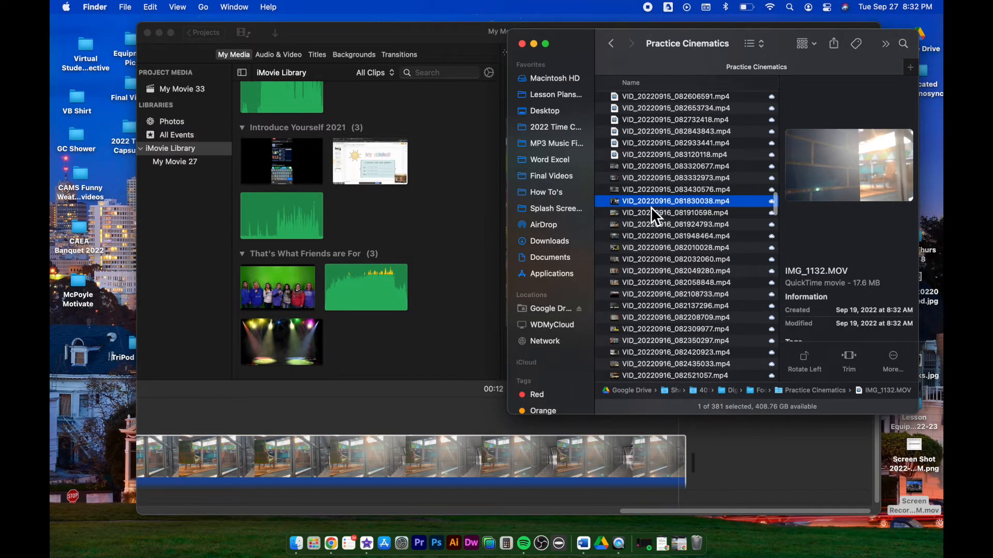
{"action": "scroll", "coordinate": [654, 258], "scroll_direction": "down", "scroll_amount": 3}
{"action": "left_click", "coordinate": [650, 273]}
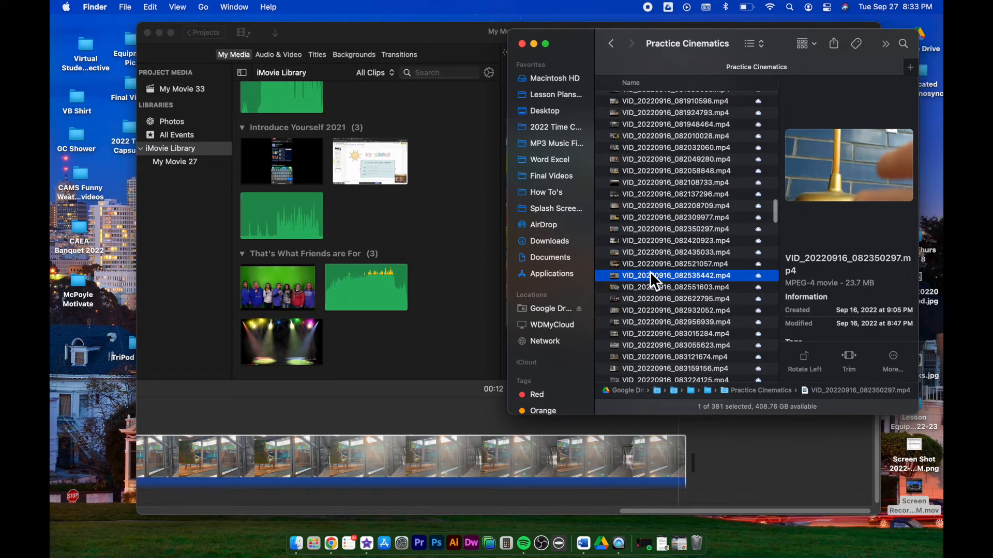
{"action": "key", "text": "space"}
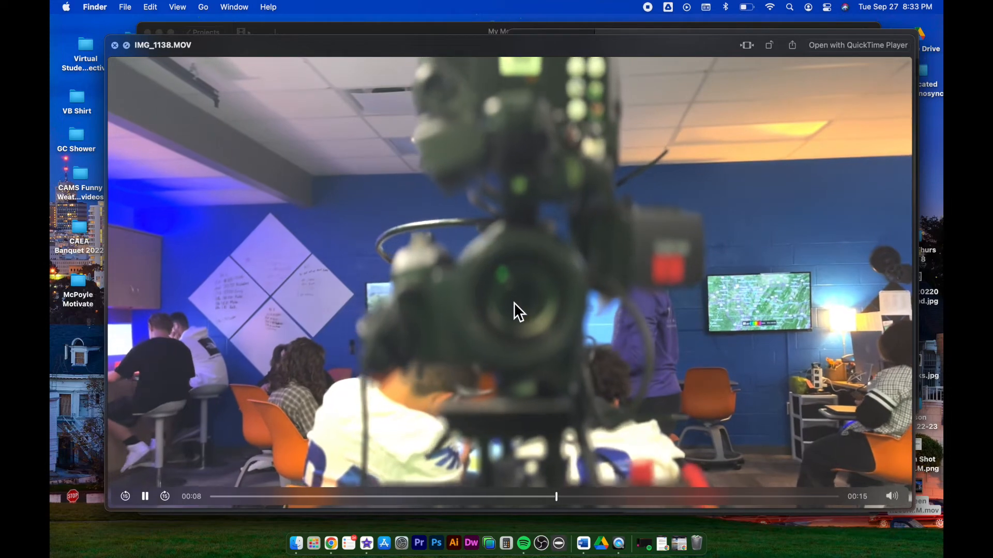
{"action": "key", "text": "space"}
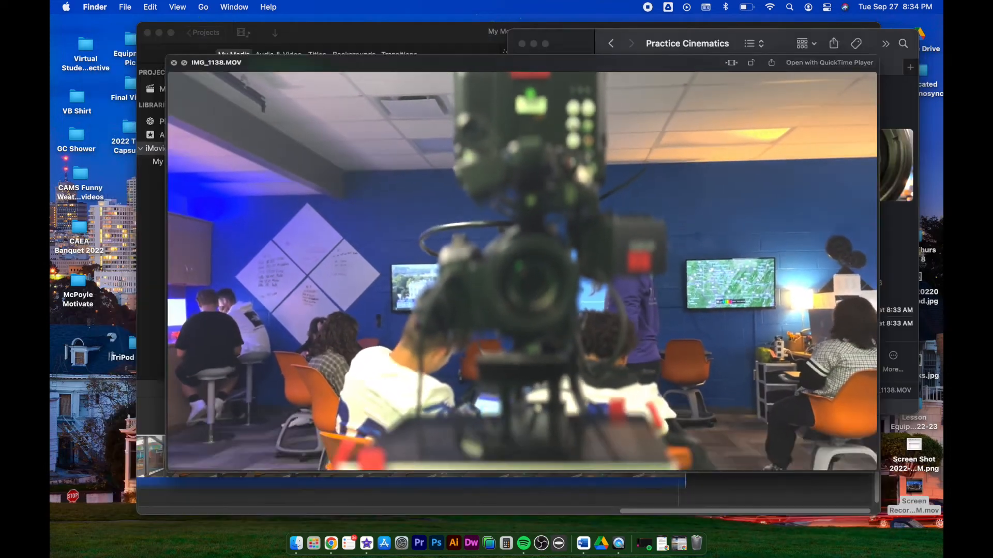
Insert IMG_1138.MOV at the start of the iMovie timeline and trim its beginning, shortening it to about 13.4 s.
{"action": "scroll", "coordinate": [420, 460], "scroll_direction": "left", "scroll_amount": 10}
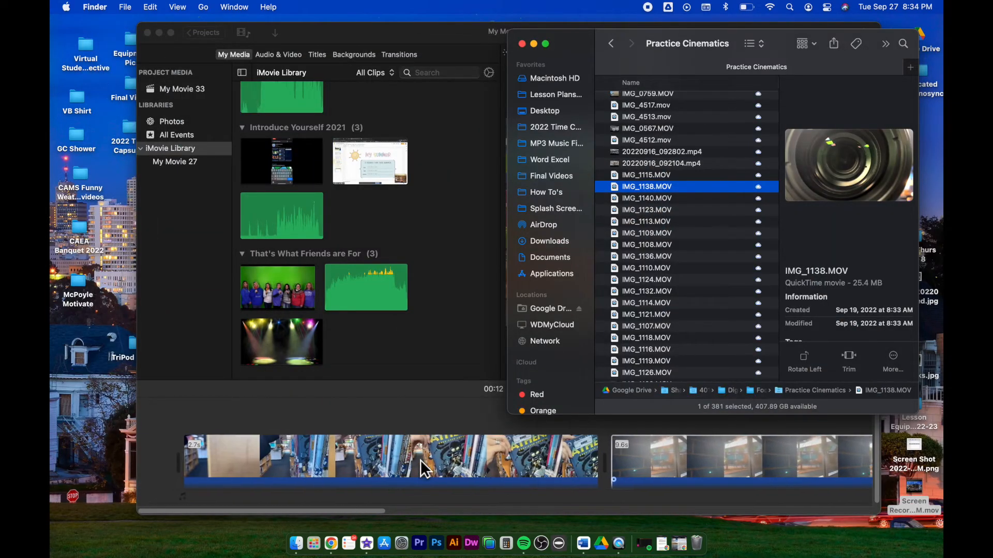
{"action": "left_click_drag", "start_coordinate": [474, 261], "coordinate": [421, 480]}
{"action": "left_click", "coordinate": [189, 460]}
Color correct the camera lens clip by darkening its blacks, raising highlights and contrast slightly, and boosting saturation.
{"action": "left_click", "coordinate": [544, 462]}
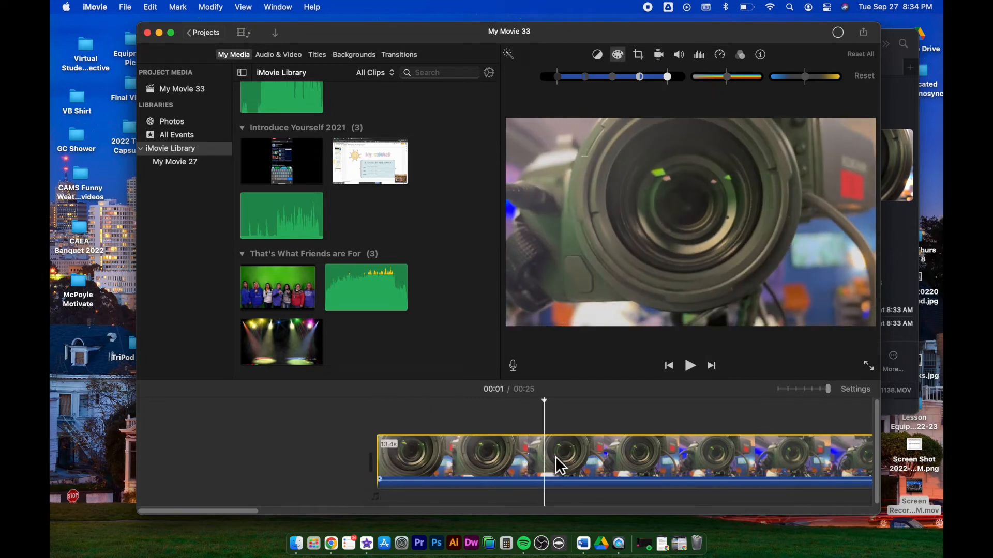
{"action": "left_click_drag", "start_coordinate": [564, 83], "coordinate": [557, 81]}
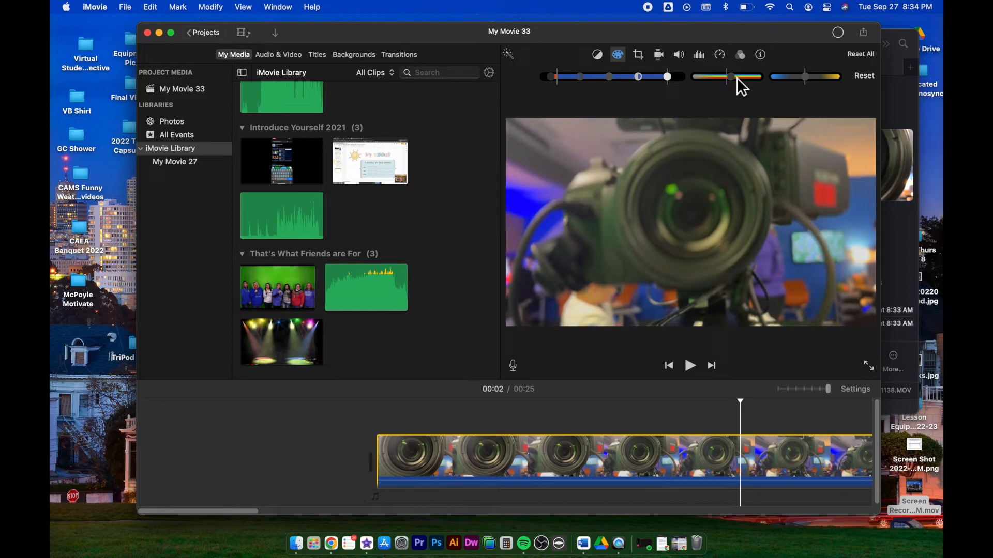
{"action": "left_click_drag", "start_coordinate": [670, 79], "coordinate": [645, 84]}
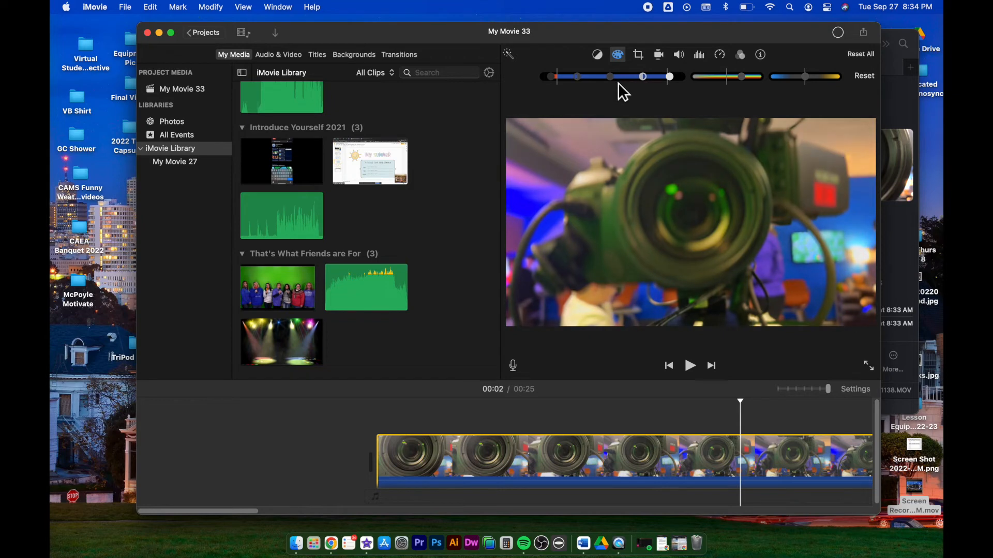
Turn on Stabilize Shaky Video for the camera lens clip and play the stabilized footage.
{"action": "left_click", "coordinate": [595, 442]}
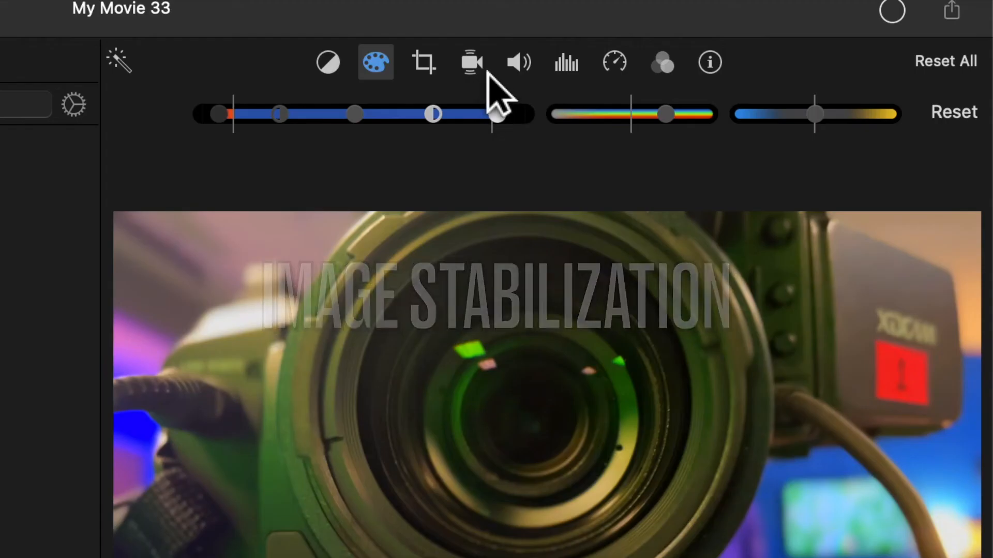
{"action": "left_click", "coordinate": [660, 57]}
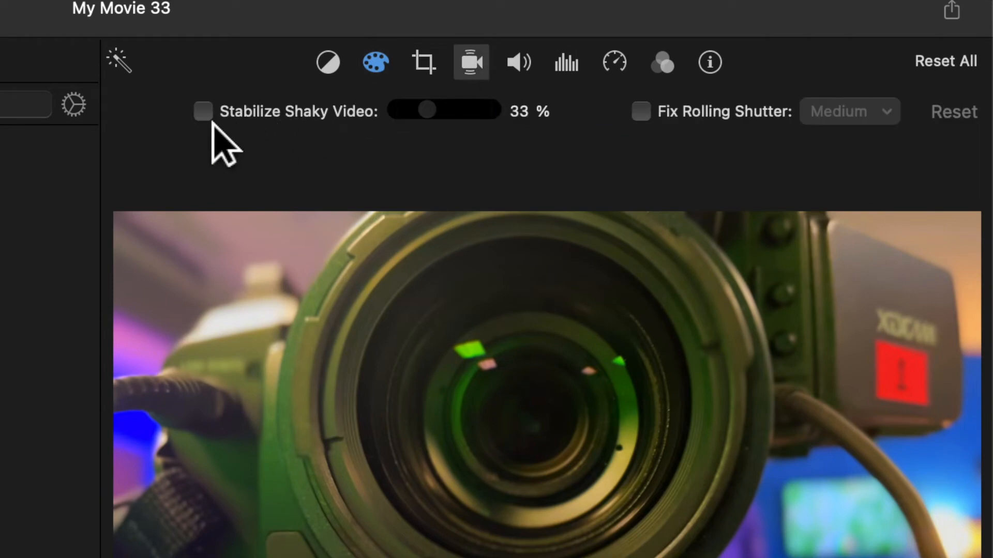
{"action": "left_click", "coordinate": [204, 112]}
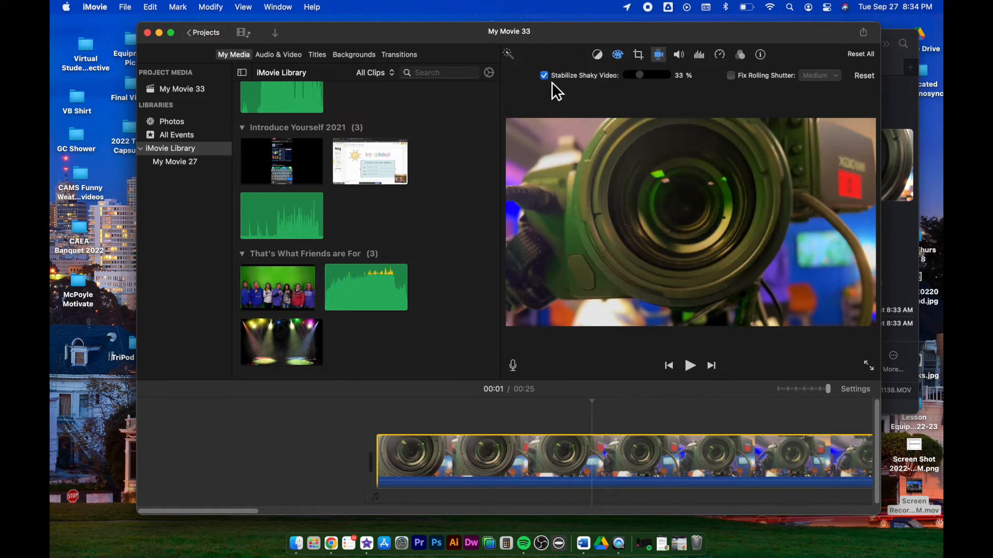
{"action": "key", "text": "space"}
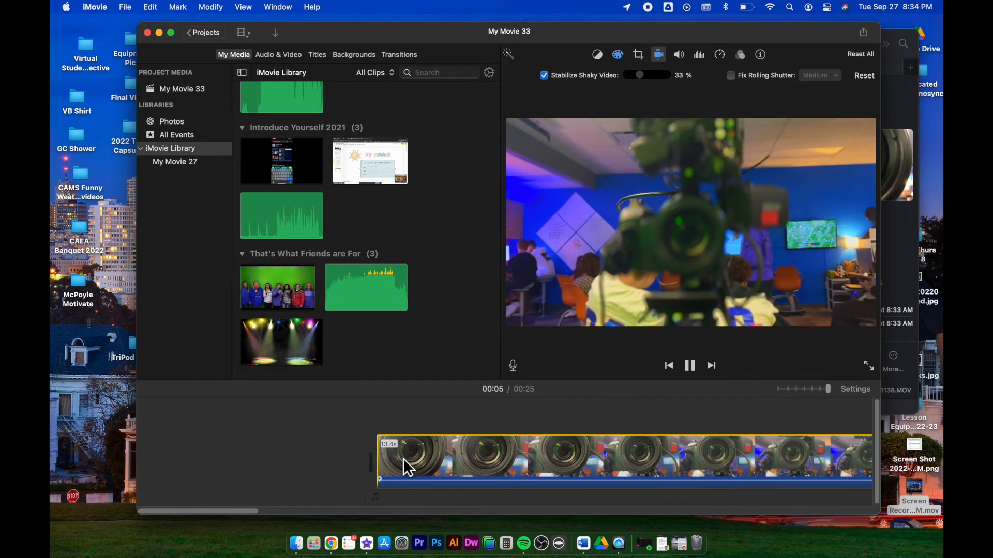
Compare the camera clip's end with the book clip, reselect the camera clip and set its stabilization strength to 47%.
{"action": "left_click", "coordinate": [403, 458]}
{"action": "scroll", "coordinate": [598, 462], "scroll_direction": "right", "scroll_amount": 10}
{"action": "left_click", "coordinate": [355, 466]}
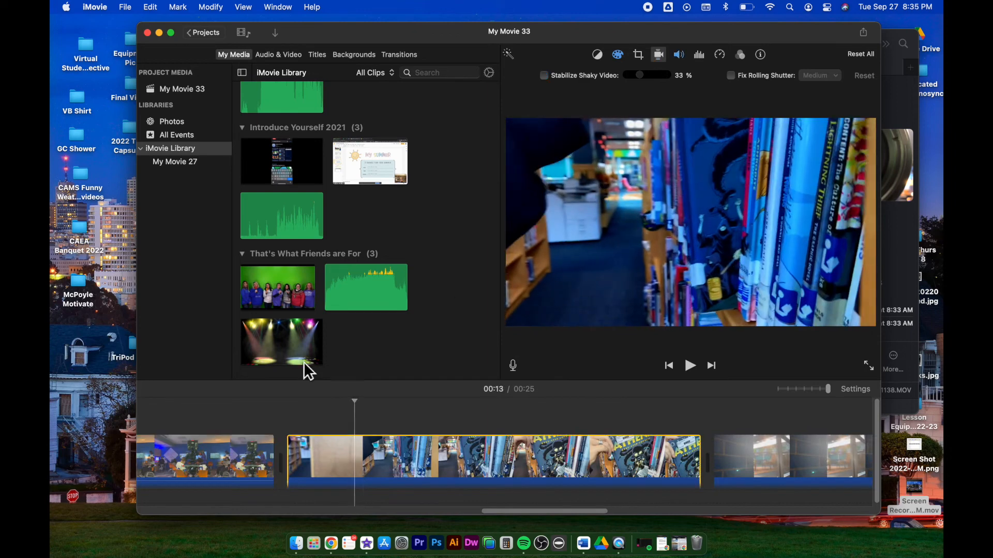
{"action": "left_click", "coordinate": [243, 458]}
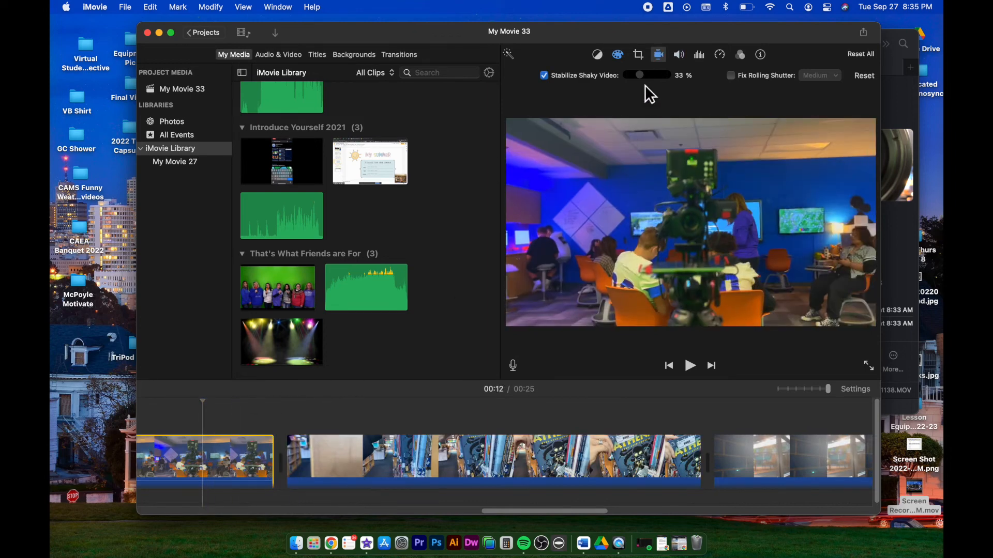
{"action": "left_click_drag", "start_coordinate": [644, 77], "coordinate": [668, 80]}
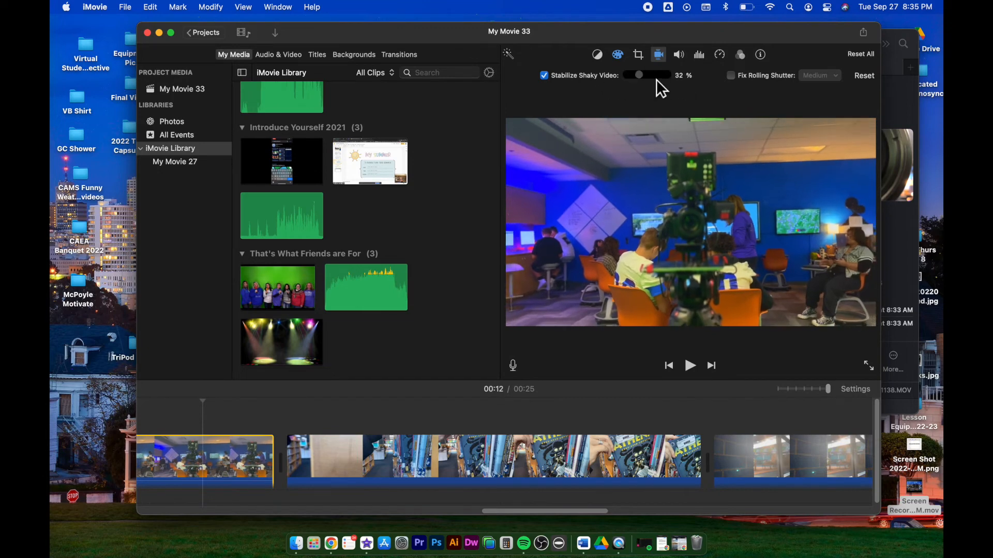
{"action": "left_click_drag", "start_coordinate": [660, 79], "coordinate": [649, 80]}
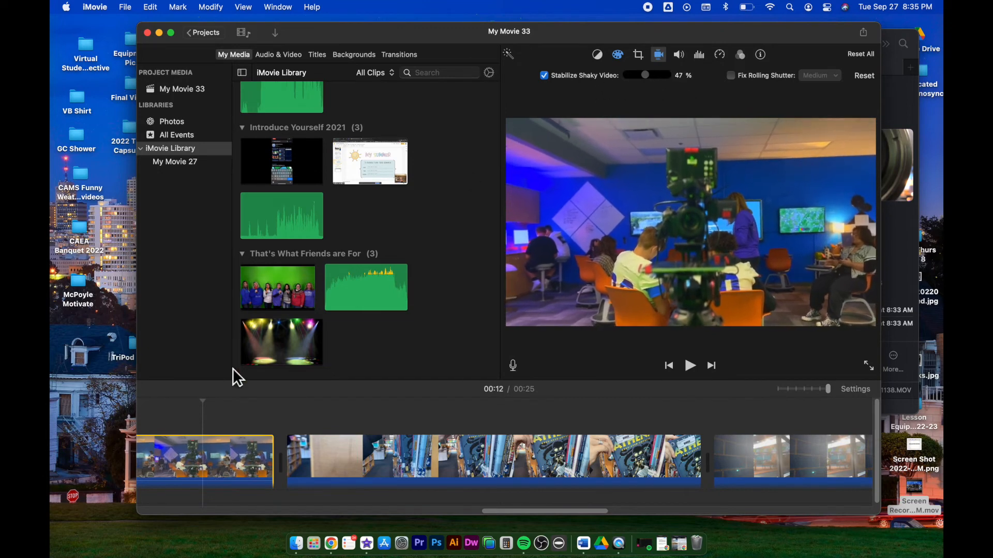
Play the end of the camera lens clip and trim its ending, shortening the clip to about 12.5 s.
{"action": "scroll", "coordinate": [220, 463], "scroll_direction": "left", "scroll_amount": 10}
{"action": "key", "text": "space"}
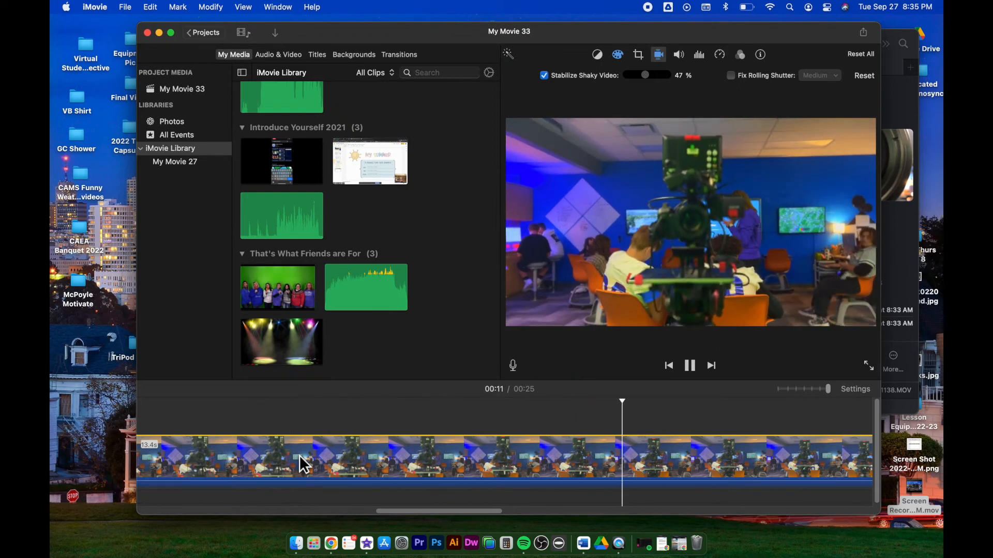
{"action": "key", "text": "space"}
{"action": "scroll", "coordinate": [753, 470], "scroll_direction": "right", "scroll_amount": 5}
{"action": "left_click_drag", "start_coordinate": [766, 472], "coordinate": [636, 479]}
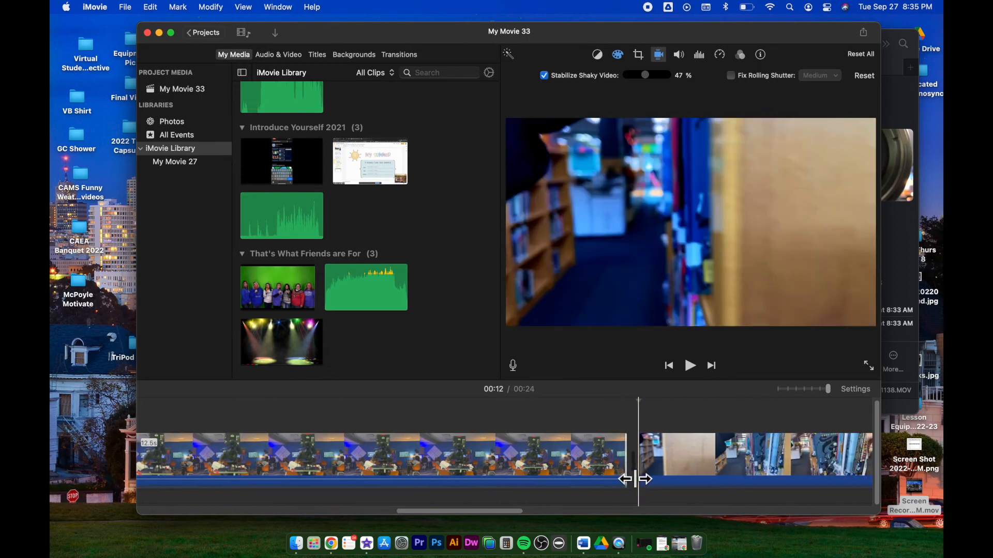
Add a Cross Dissolve transition between the camera lens clip and the book clip, and play it back.
{"action": "left_click", "coordinate": [398, 56]}
{"action": "left_click_drag", "start_coordinate": [549, 394], "coordinate": [261, 185]}
{"action": "left_click_drag", "start_coordinate": [411, 315], "coordinate": [557, 467]}
{"action": "left_click", "coordinate": [398, 465]}
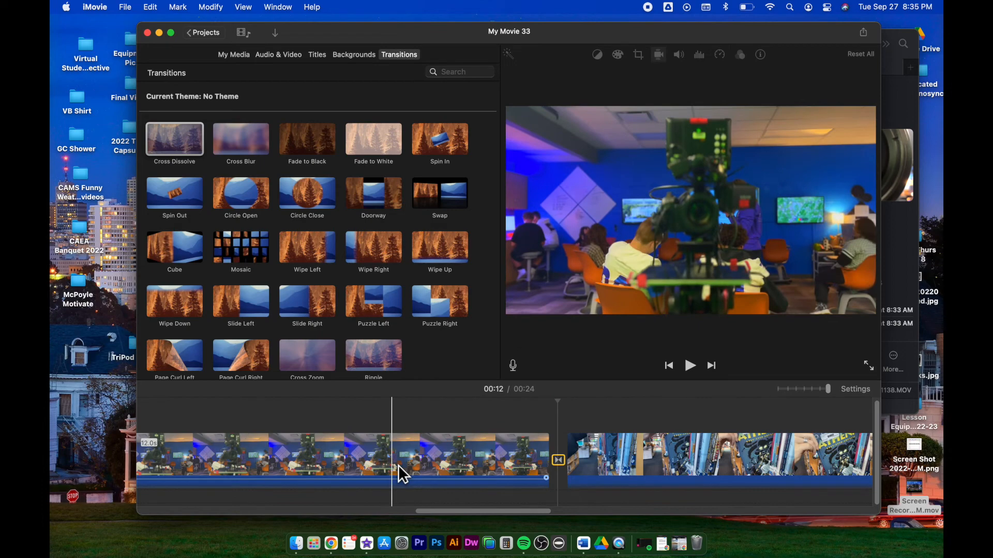
{"action": "key", "text": "space"}
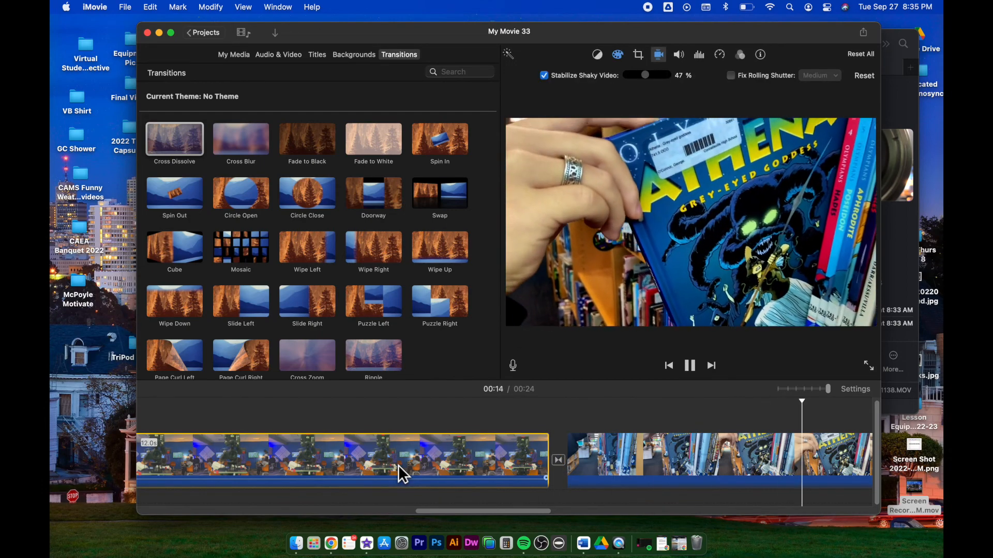
{"action": "key", "text": "space"}
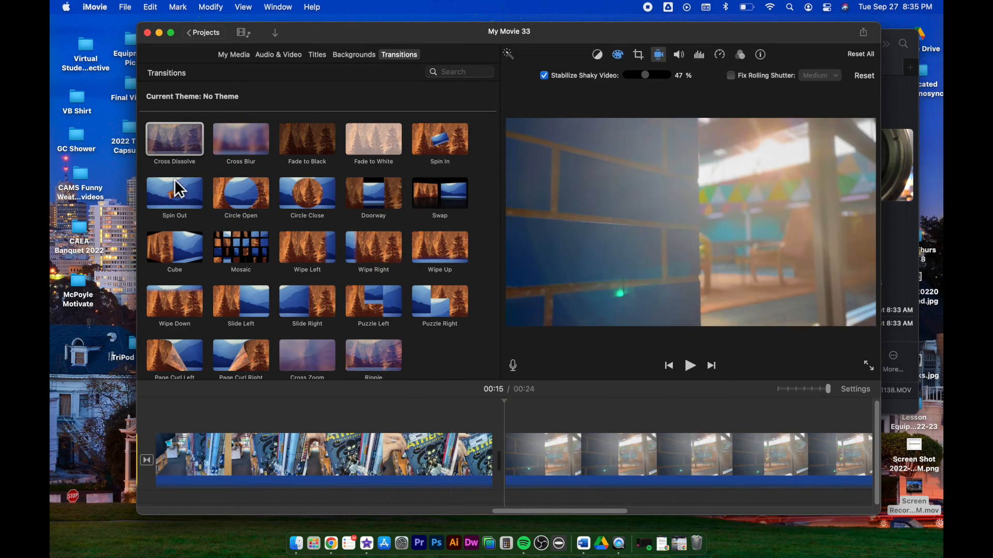
Add a Cross Dissolve between the book clip and the sunlit chair clip and play across the transition.
{"action": "left_click_drag", "start_coordinate": [417, 317], "coordinate": [331, 465]}
{"action": "key", "text": "space"}
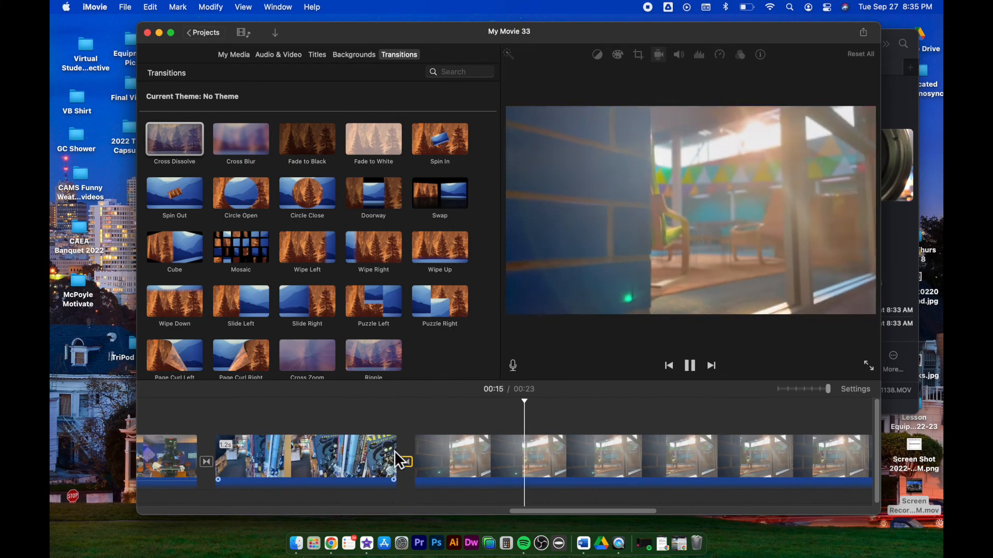
{"action": "left_click", "coordinate": [424, 463]}
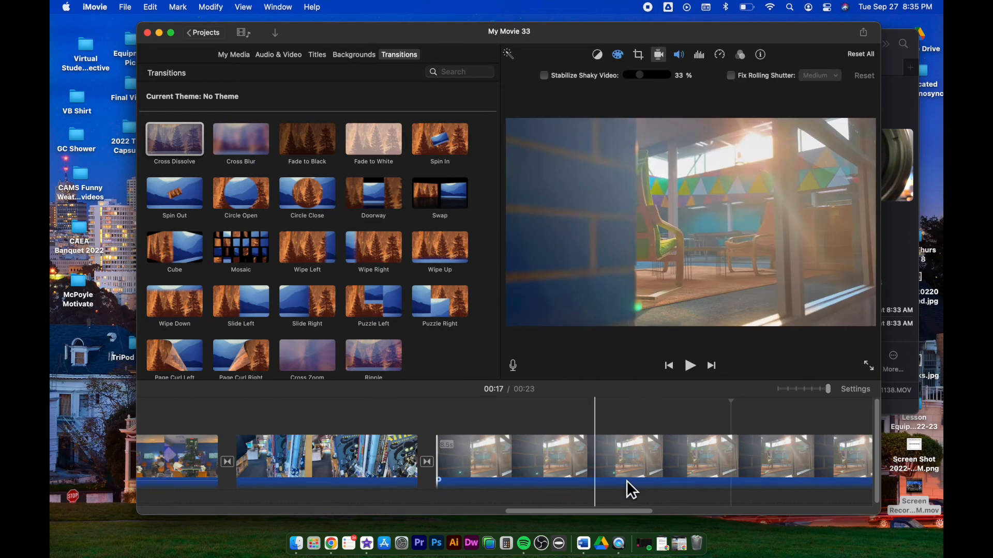
{"action": "scroll", "coordinate": [585, 455], "scroll_direction": "right", "scroll_amount": 10}
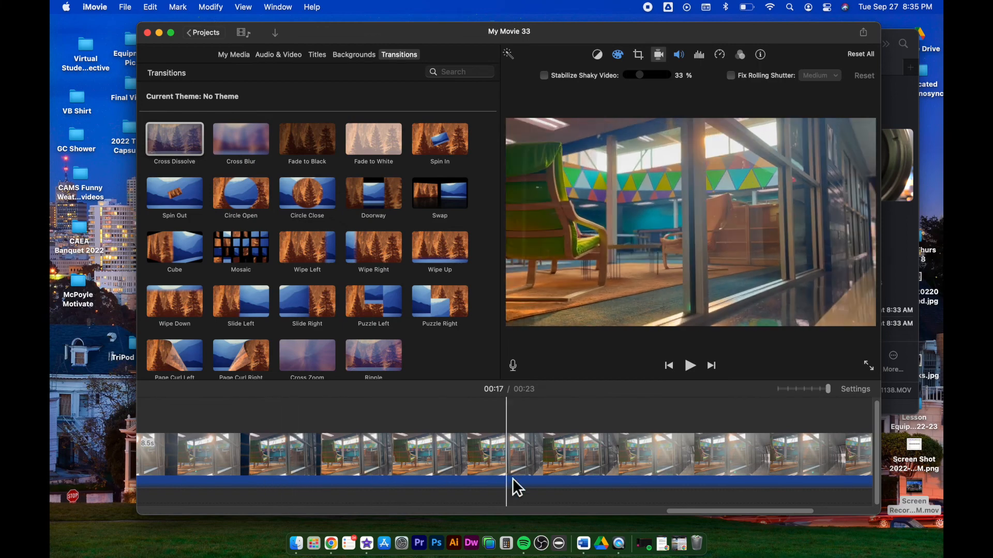
{"action": "scroll", "coordinate": [669, 466], "scroll_direction": "right", "scroll_amount": 8}
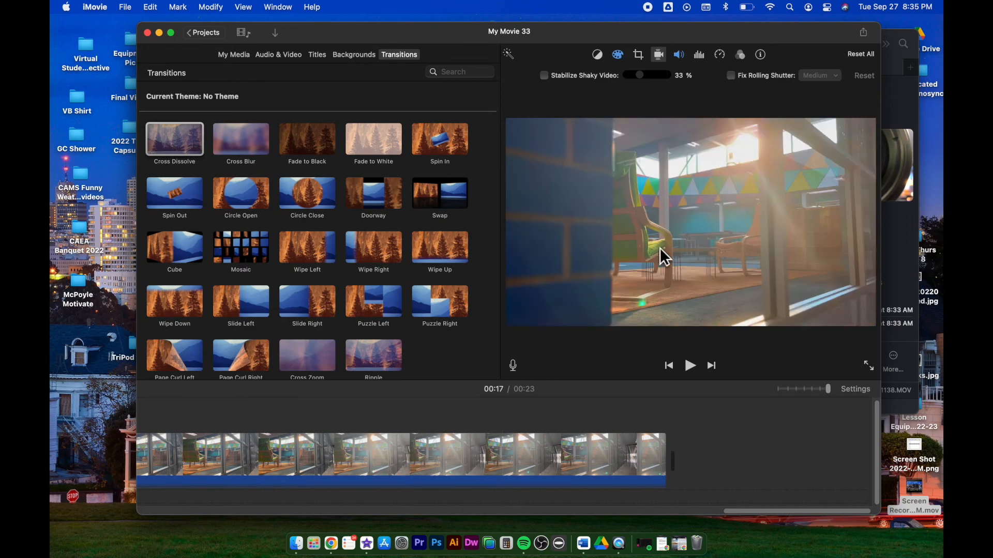
{"action": "scroll", "coordinate": [483, 439], "scroll_direction": "left", "scroll_amount": 5}
{"action": "scroll", "coordinate": [483, 440], "scroll_direction": "left", "scroll_amount": 10}
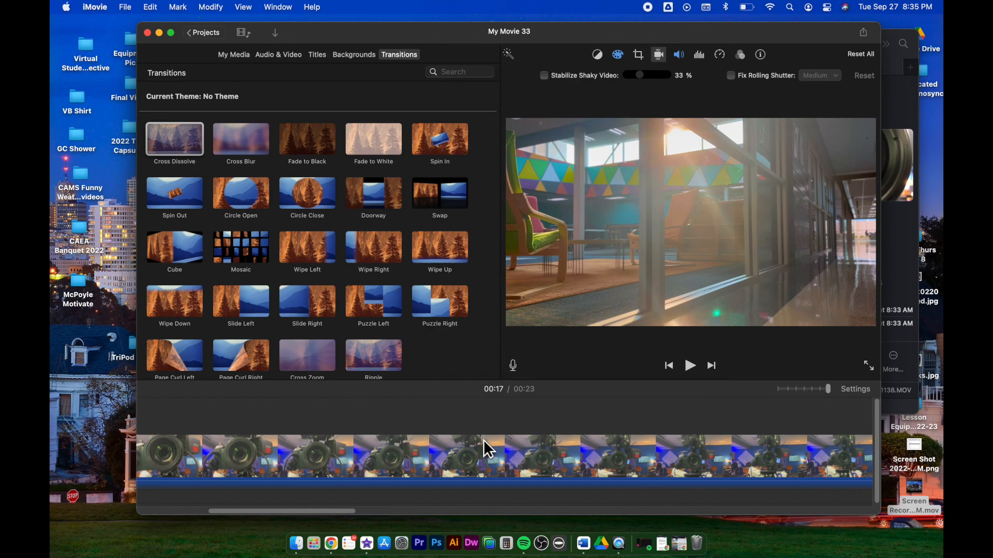